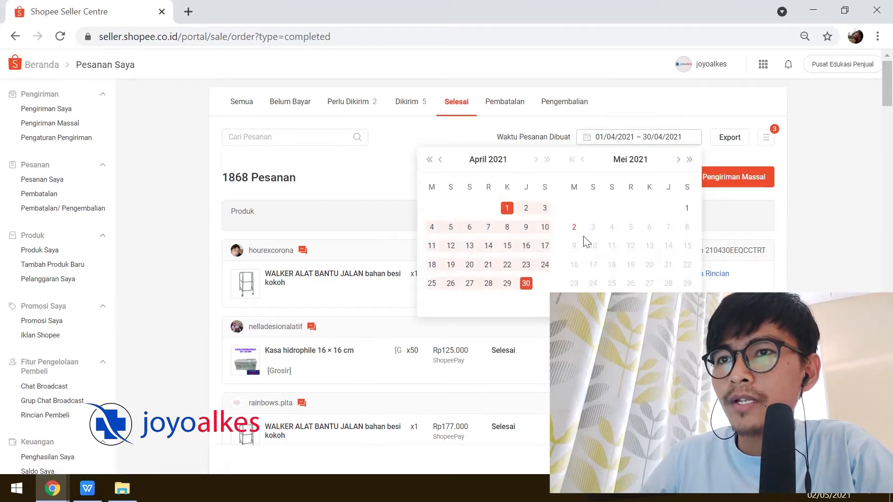
# Export the April 2021 completed-orders report from Shopee Seller Centre and download it.
pyautogui.click(722, 96)
pyautogui.click(730, 138)
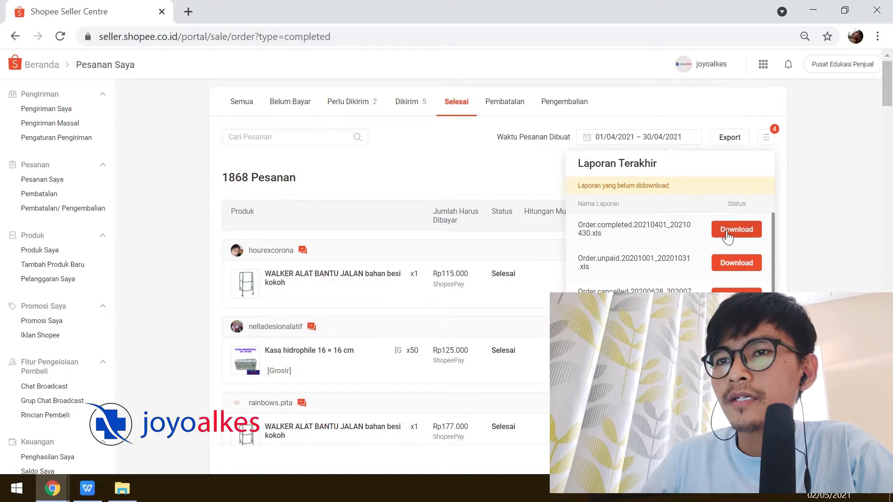
pyautogui.click(732, 230)
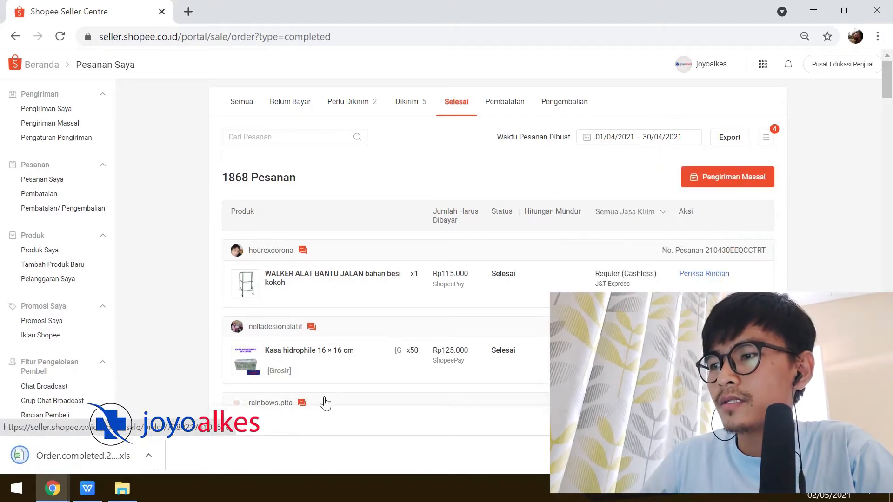
# Open the downloaded Order.completed.20210401_20210430 (1).xls from its folder in Excel.
pyautogui.click(151, 458)
pyautogui.click(188, 407)
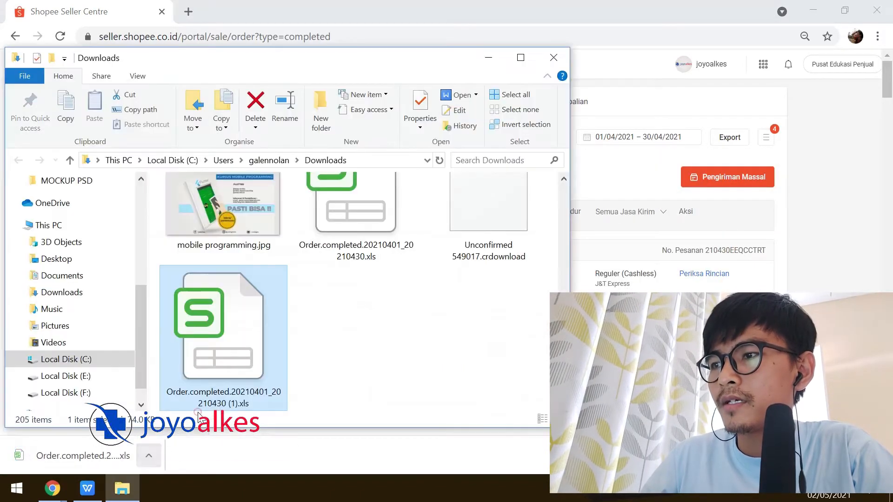
pyautogui.rightClick(269, 318)
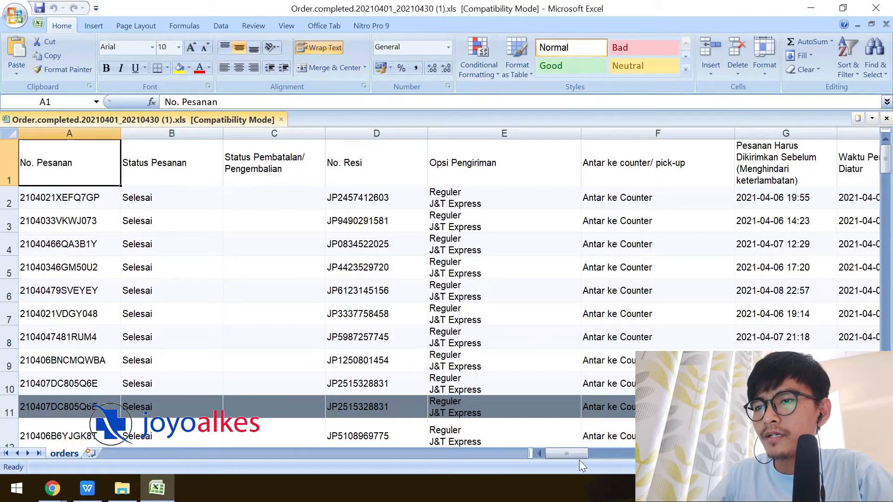
# Insert a blank worksheet, Sheet1, next to the orders sheet tab.
pyautogui.moveTo(569, 452); pyautogui.dragTo(540, 451)
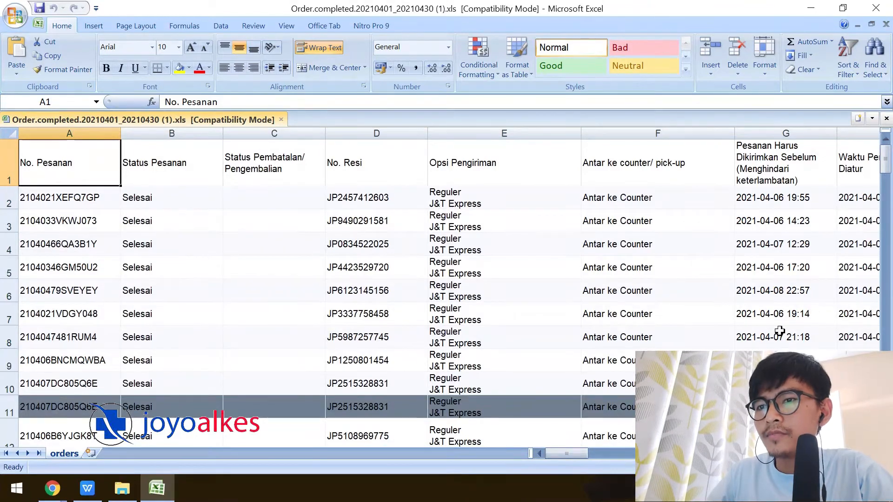
pyautogui.click(91, 452)
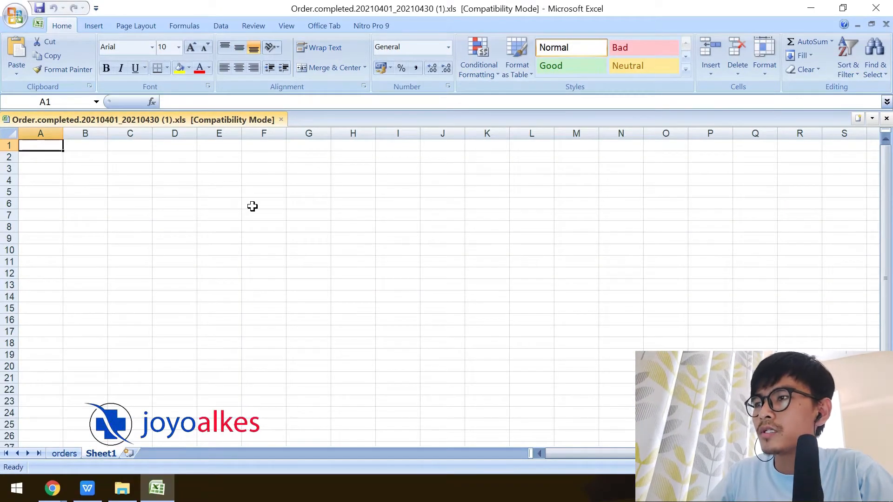
pyautogui.click(219, 204)
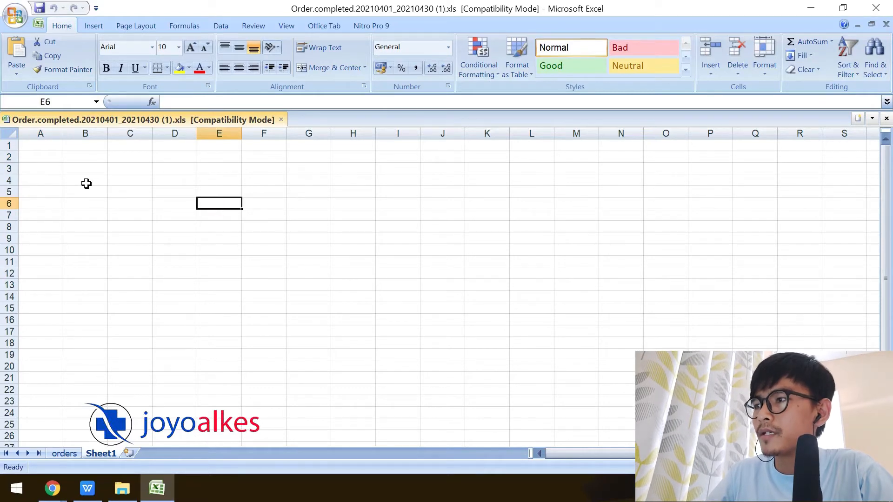
pyautogui.click(51, 165)
pyautogui.click(44, 154)
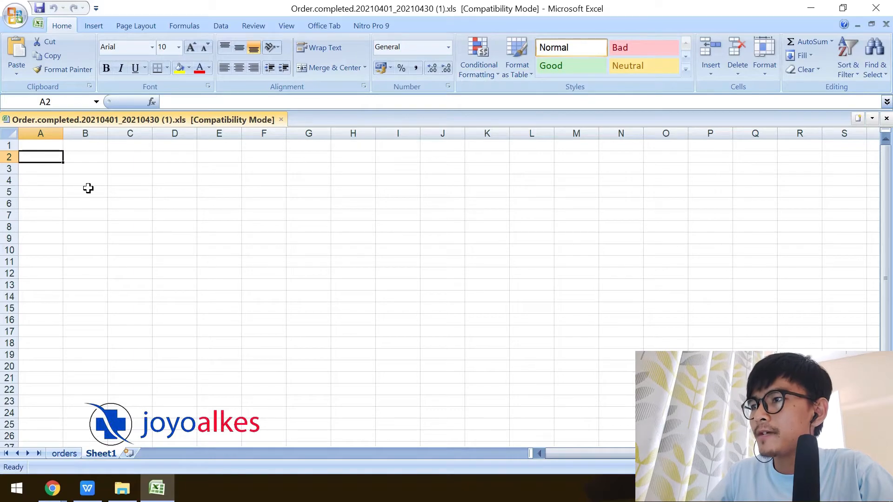
pyautogui.click(64, 453)
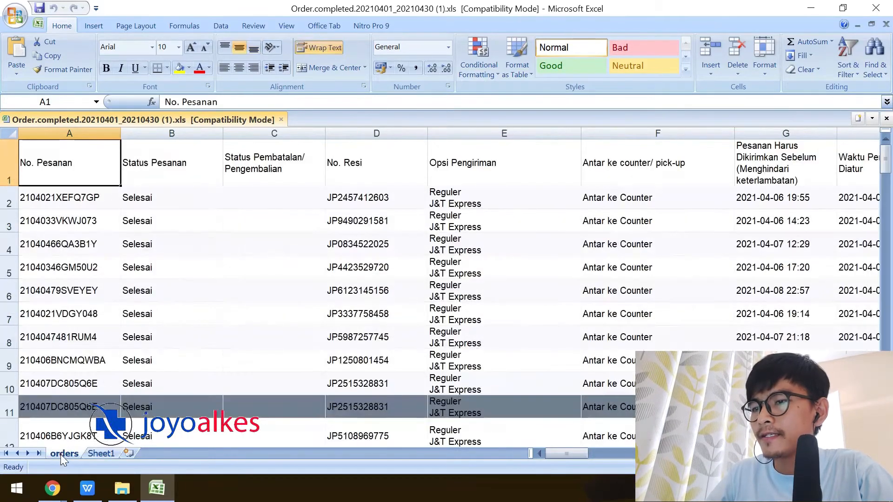
pyautogui.moveTo(576, 452); pyautogui.dragTo(515, 434)
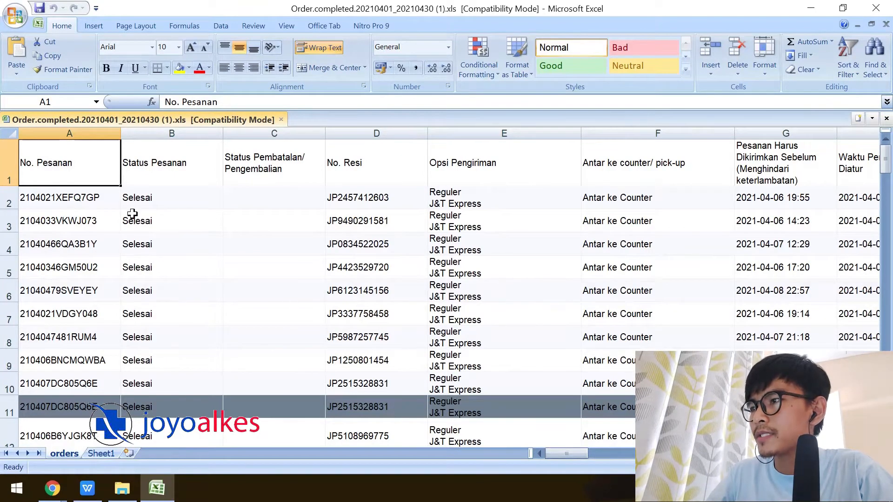
pyautogui.click(95, 205)
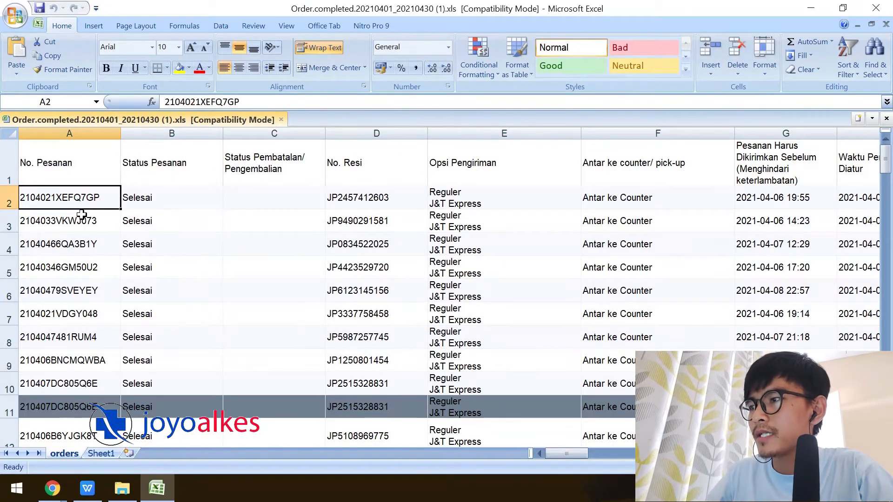
pyautogui.click(84, 219)
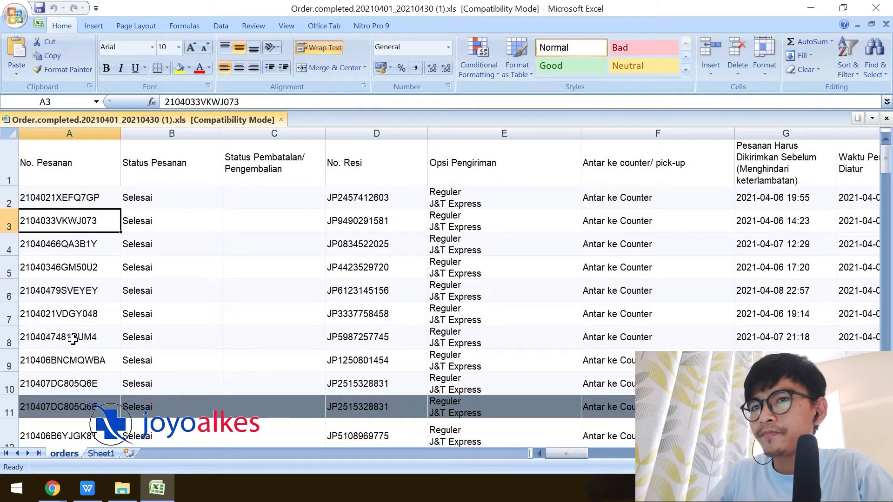
pyautogui.moveTo(887, 166)
pyautogui.mouseDown()
pyautogui.moveTo(886, 178)
pyautogui.moveTo(886, 160)
pyautogui.mouseUp()
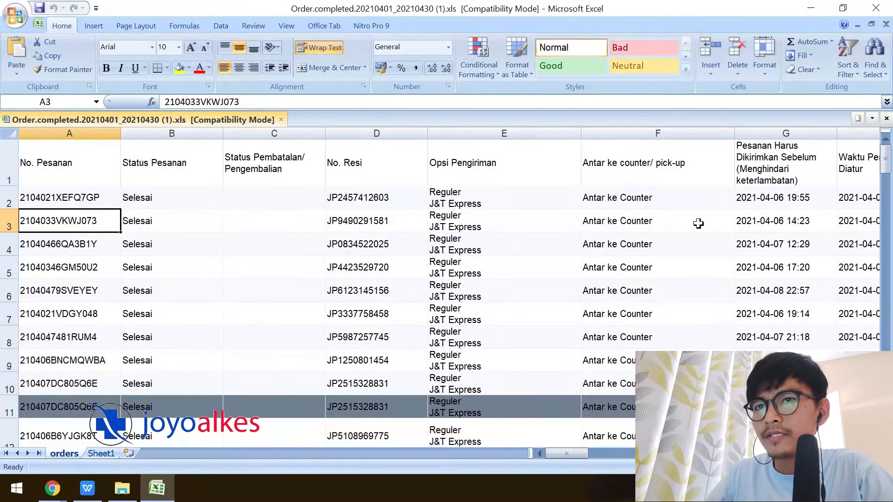
pyautogui.scroll(-3, 888, 164)
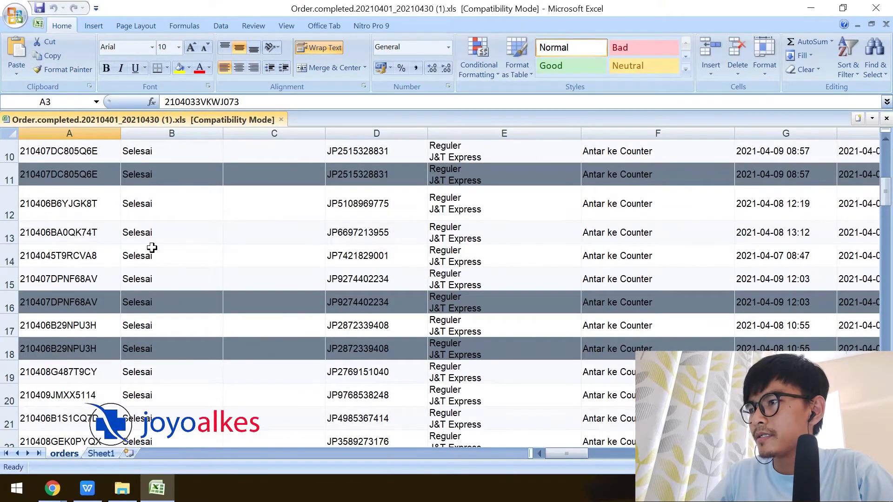
pyautogui.click(91, 242)
pyautogui.hotkey('ctrl', 'c')
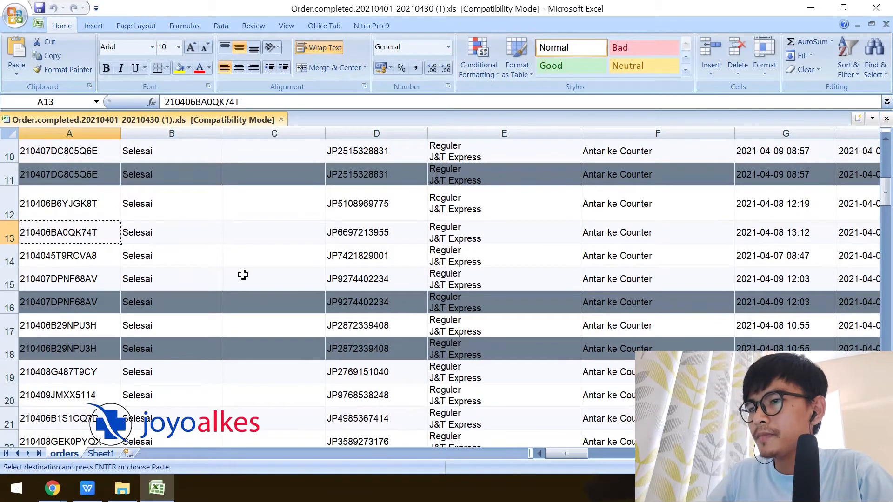
# Paste the order number into A2 of Sheet1 and widen column A to fit it.
pyautogui.moveTo(566, 454); pyautogui.dragTo(477, 478)
pyautogui.click(305, 289)
pyautogui.hotkey('ctrl', 'f')
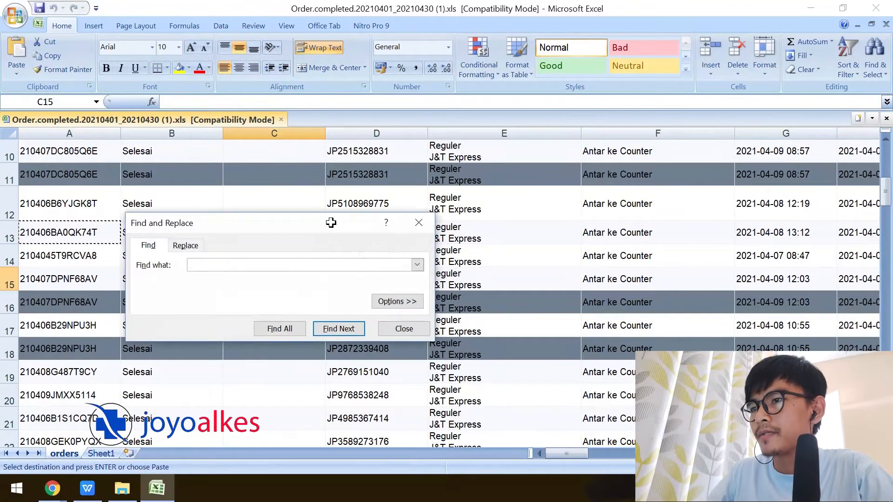
pyautogui.click(431, 225)
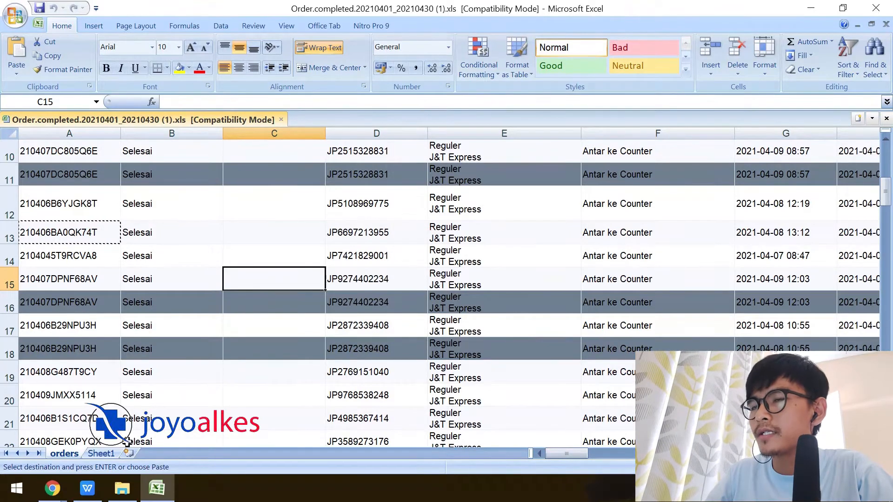
pyautogui.click(112, 453)
pyautogui.click(67, 216)
pyautogui.click(43, 157)
pyautogui.hotkey('ctrl', 'v')
pyautogui.moveTo(61, 133); pyautogui.dragTo(133, 133)
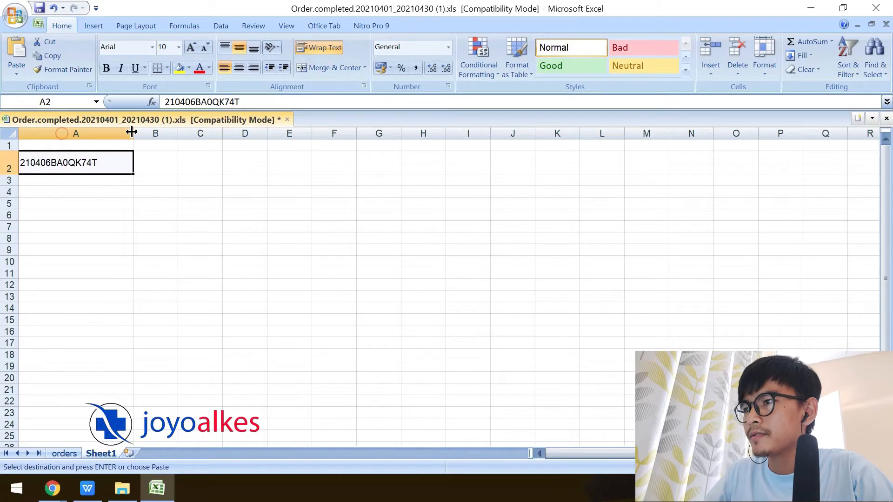
# Enter 'Mencari username pembeli berdasarkan no pesanan' in D2, then select B2 and widen column B.
pyautogui.click(256, 160)
pyautogui.write('Mencari username pembeli be')
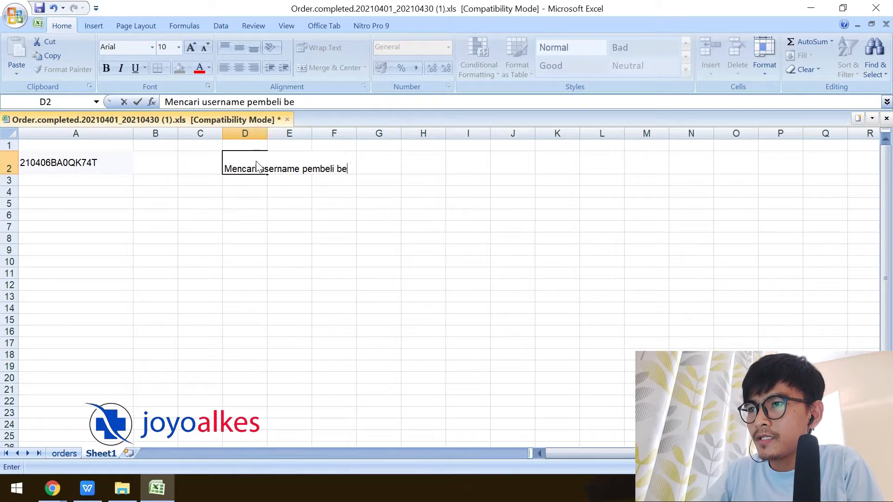
pyautogui.write('no pesanan')
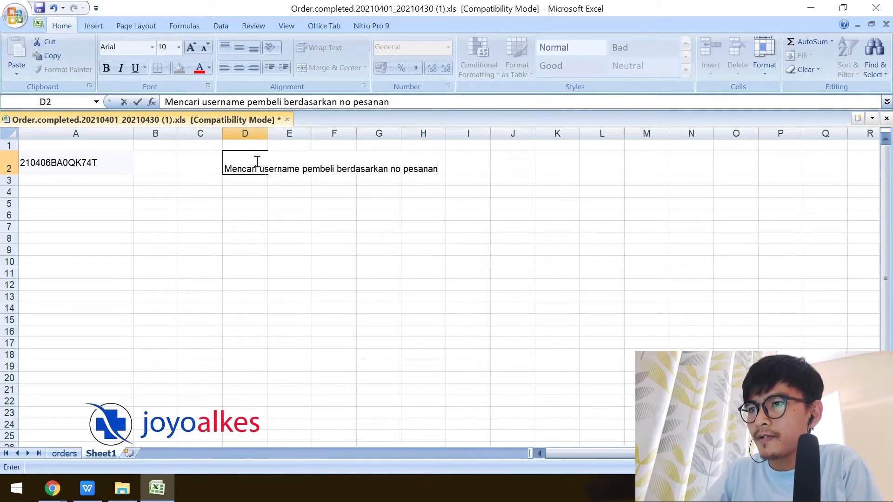
pyautogui.press('Return')
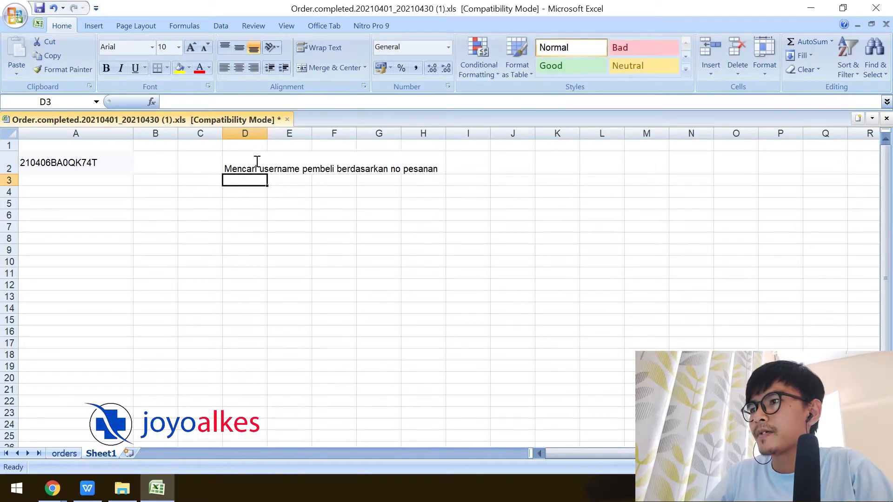
pyautogui.click(176, 166)
pyautogui.moveTo(178, 136); pyautogui.dragTo(252, 136)
# Start a VLOOKUP in B2 with A2's order number as the lookup value.
pyautogui.write('=v')
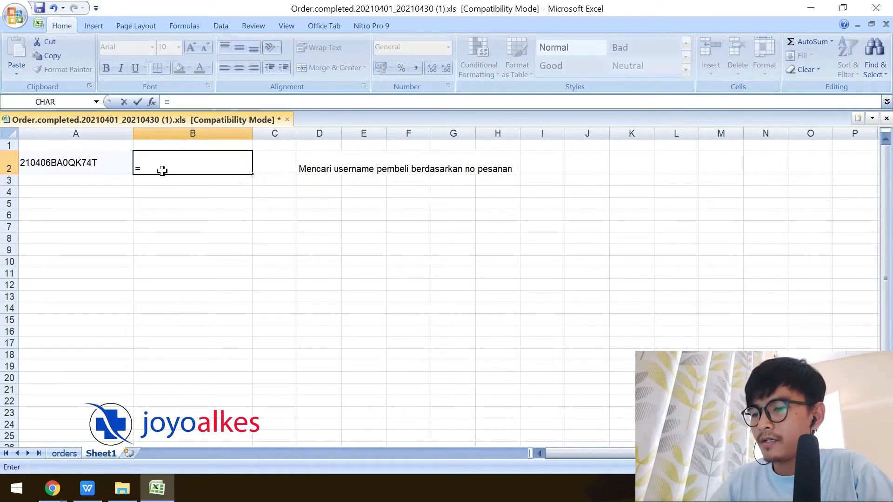
pyautogui.write('loo')
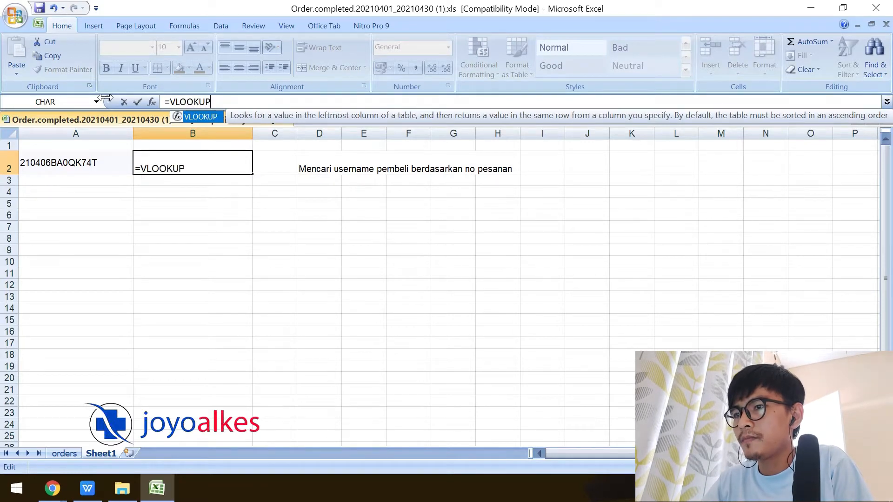
pyautogui.write('()')
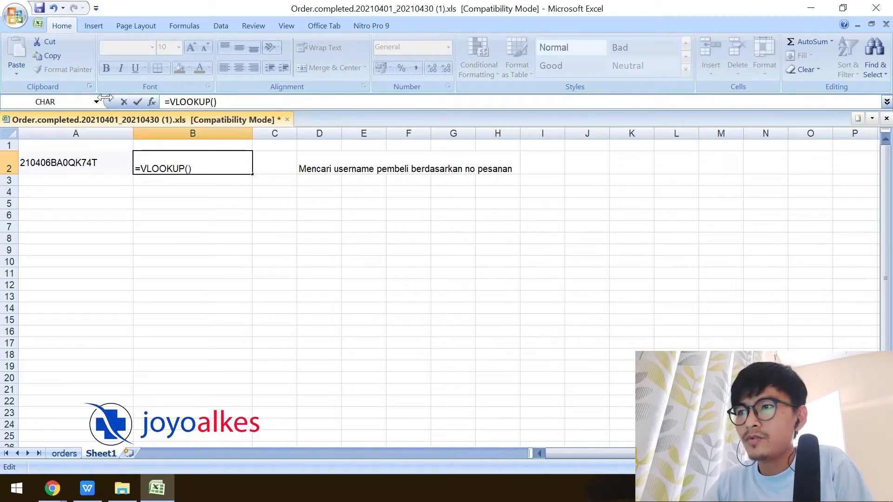
pyautogui.press('Left')
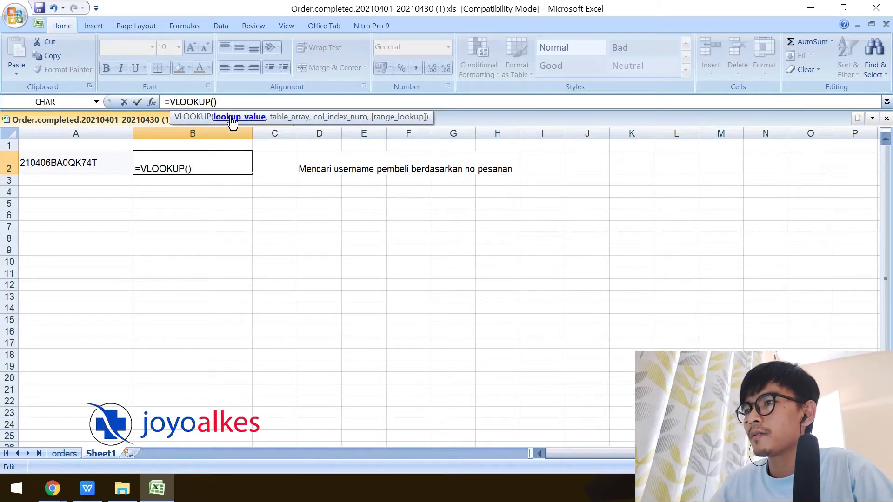
pyautogui.click(189, 169)
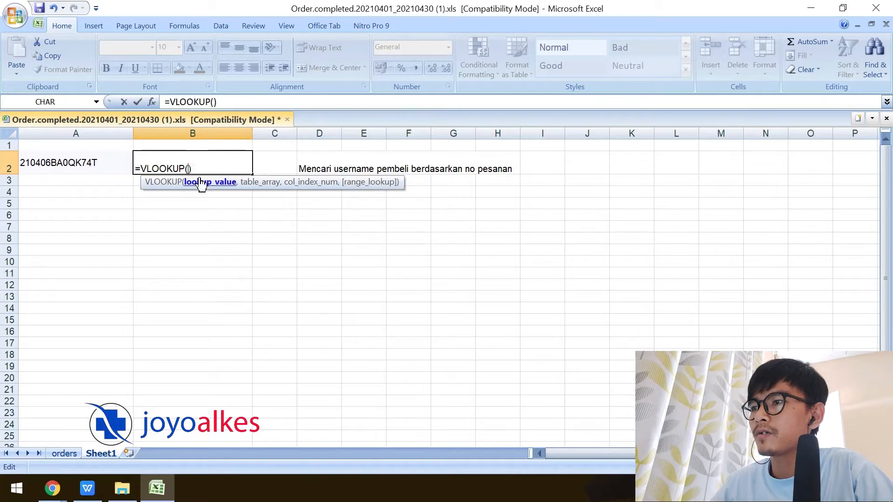
pyautogui.click(63, 159)
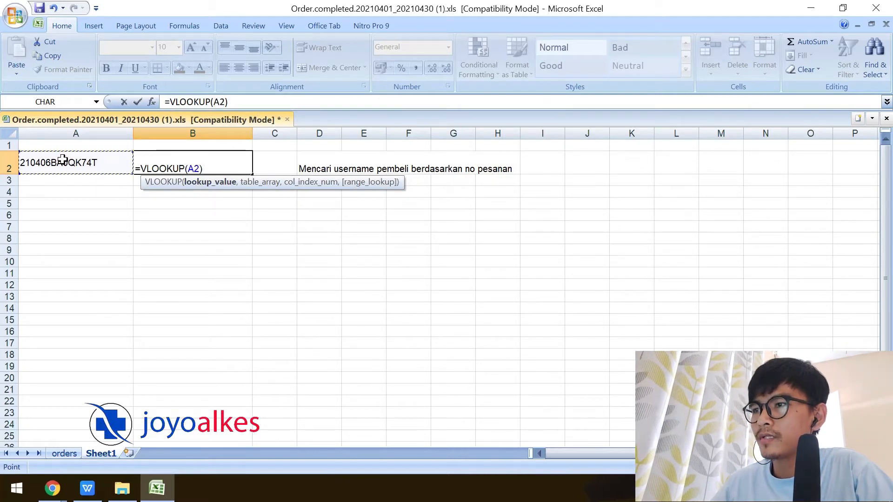
pyautogui.write(',')
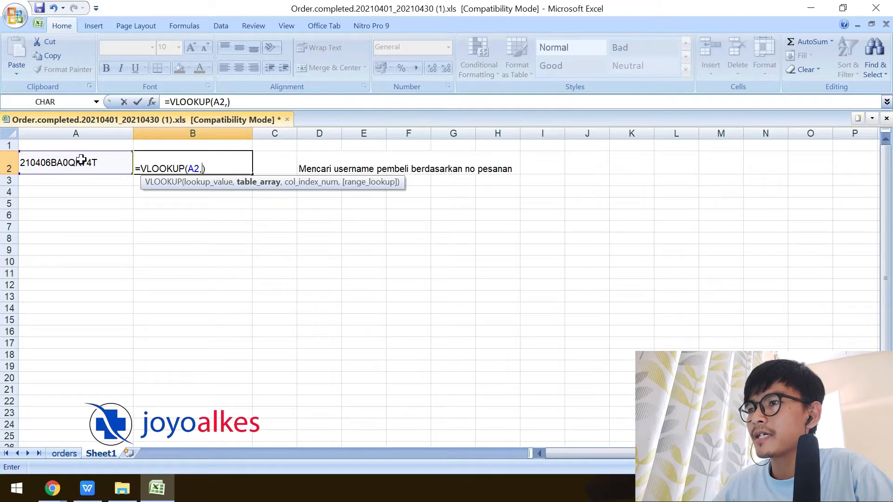
# Take orders columns A through AL as the lookup table and check the username in AL13.
pyautogui.click(69, 451)
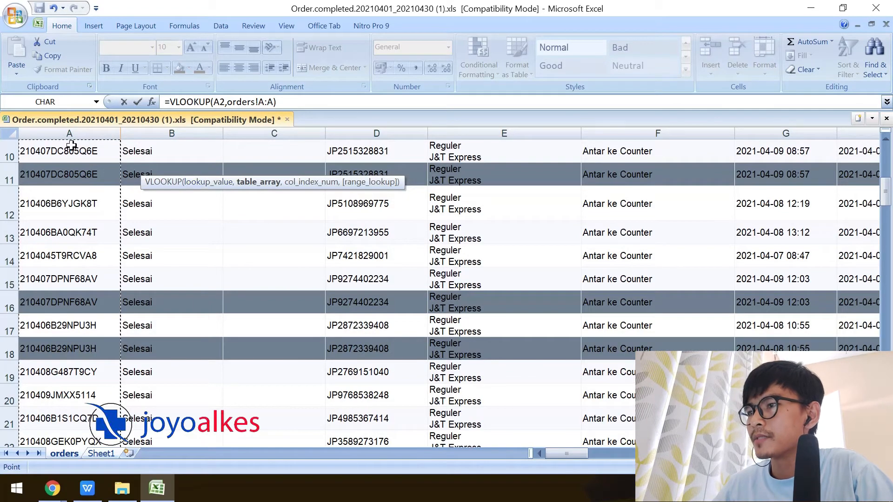
pyautogui.moveTo(566, 445); pyautogui.dragTo(660, 446)
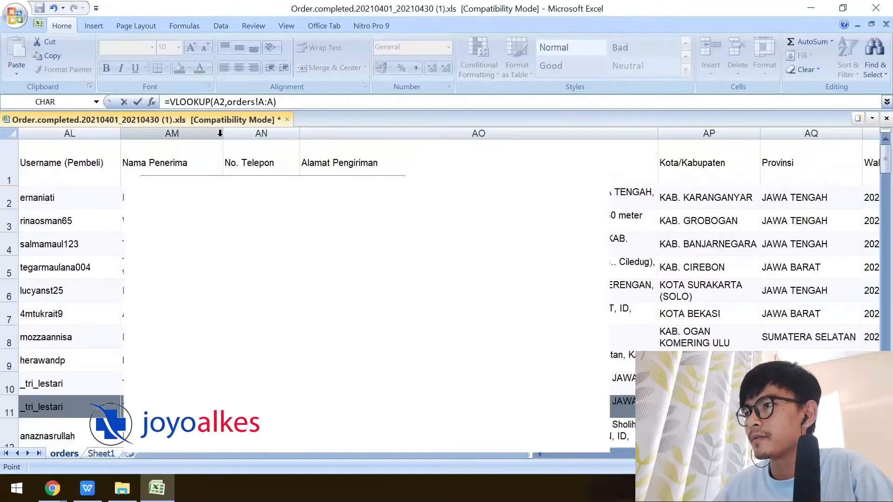
pyautogui.moveTo(139, 134); pyautogui.dragTo(95, 135)
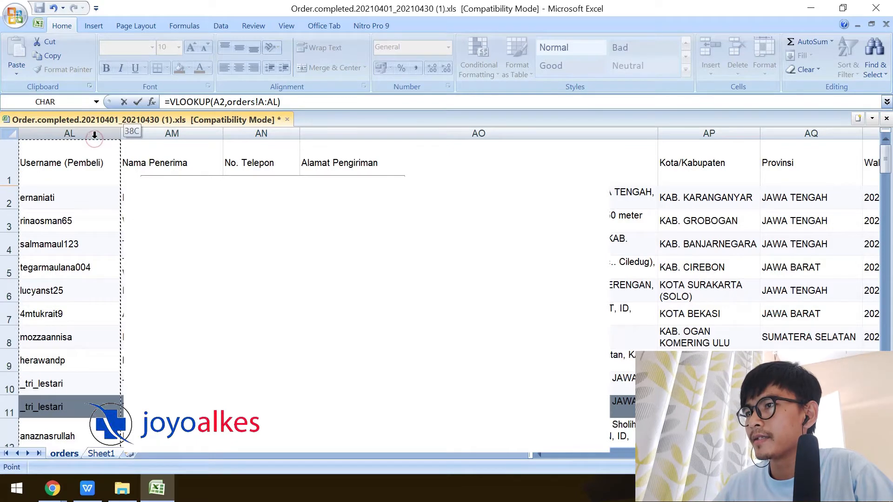
pyautogui.click(278, 101)
pyautogui.write(')')
pyautogui.write(',')
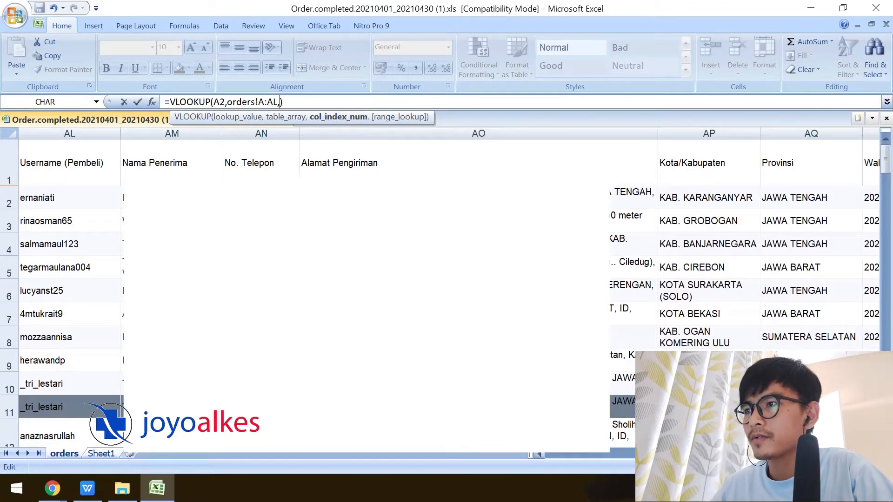
pyautogui.moveTo(781, 454); pyautogui.dragTo(665, 454)
pyautogui.moveTo(665, 454); pyautogui.dragTo(566, 454)
pyautogui.click(90, 132)
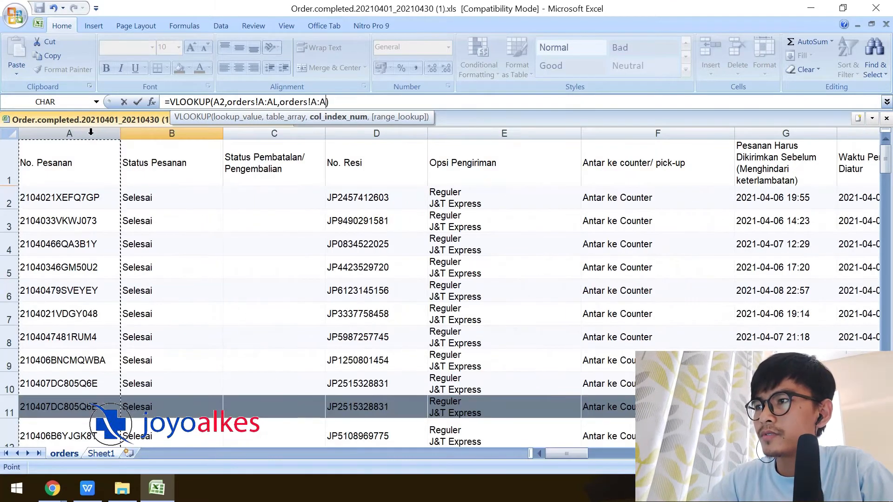
pyautogui.press('Right')
pyautogui.press('Right')
pyautogui.press('Right')
pyautogui.press('Right')
pyautogui.press('Right')
pyautogui.press('Escape')
pyautogui.click(771, 275)
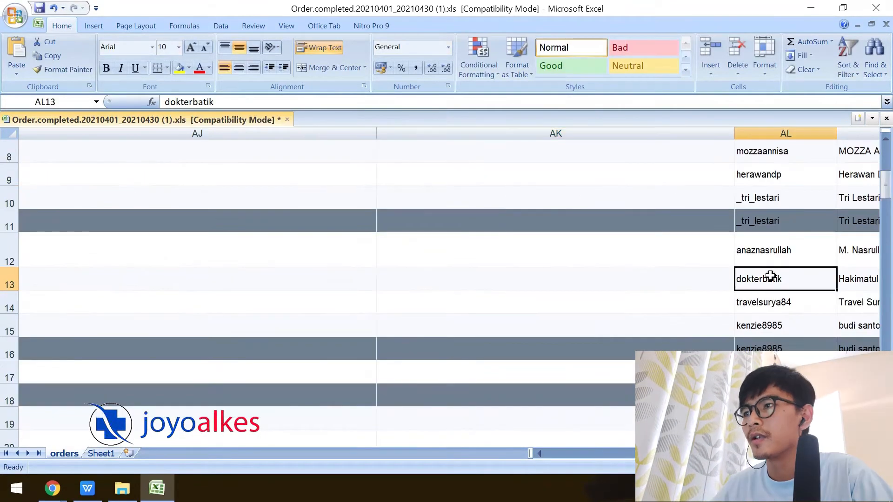
# Change B2's column index to 38 and add FALSE for an exact match.
pyautogui.click(101, 453)
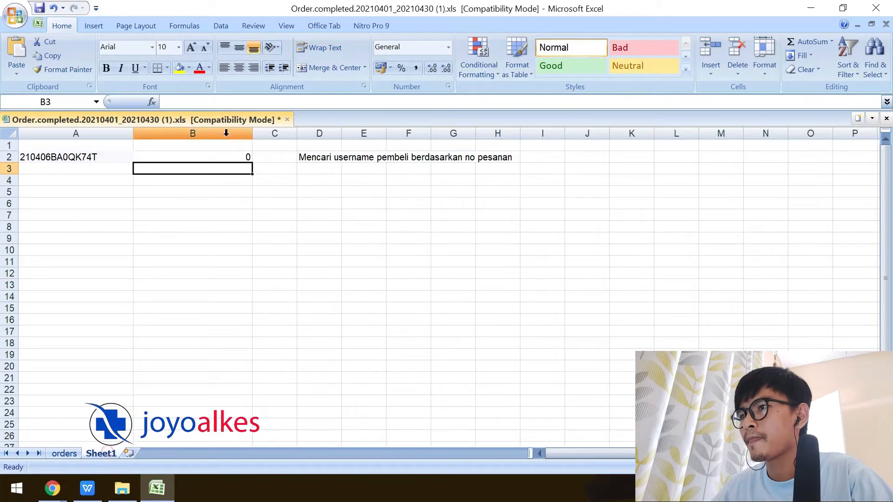
pyautogui.click(225, 157)
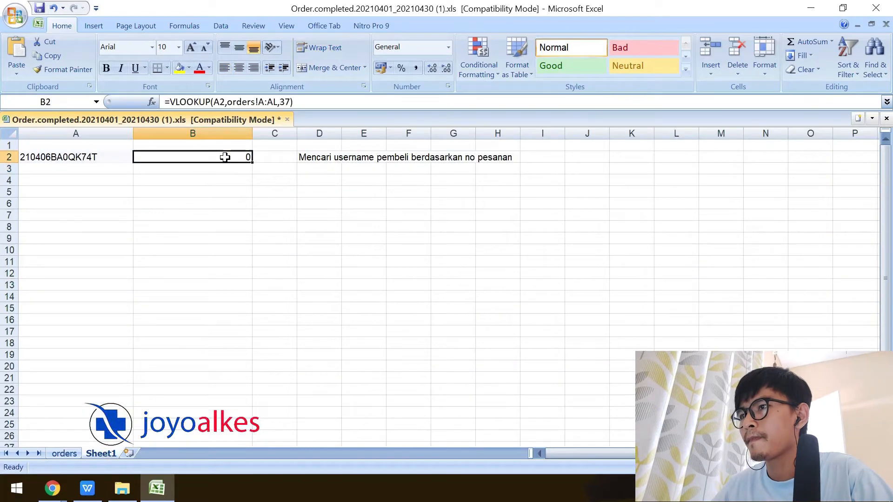
pyautogui.click(286, 102)
pyautogui.press('BackSpace')
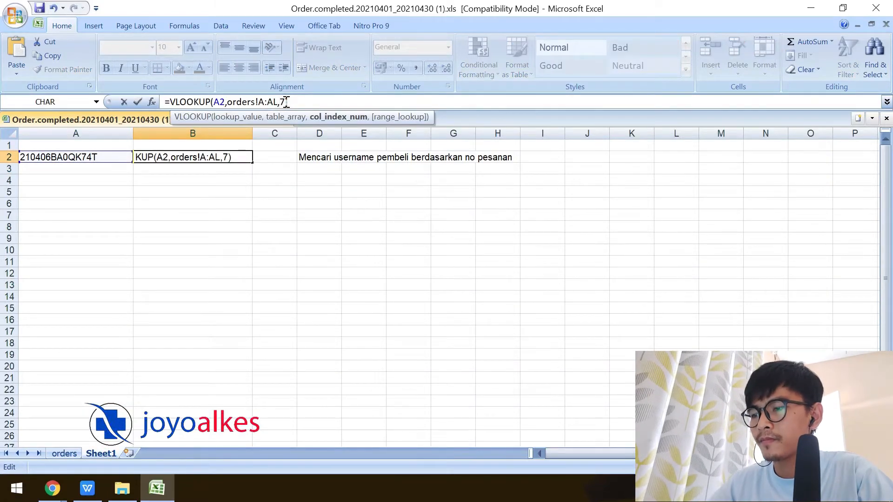
pyautogui.write('38')
pyautogui.press('Delete')
pyautogui.press('Return')
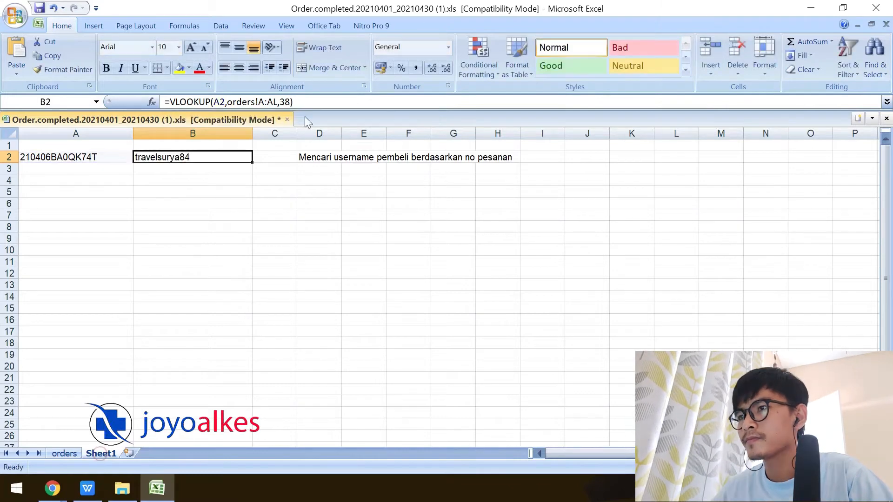
pyautogui.click(290, 102)
pyautogui.write(',FALSE')
pyautogui.press('Return')
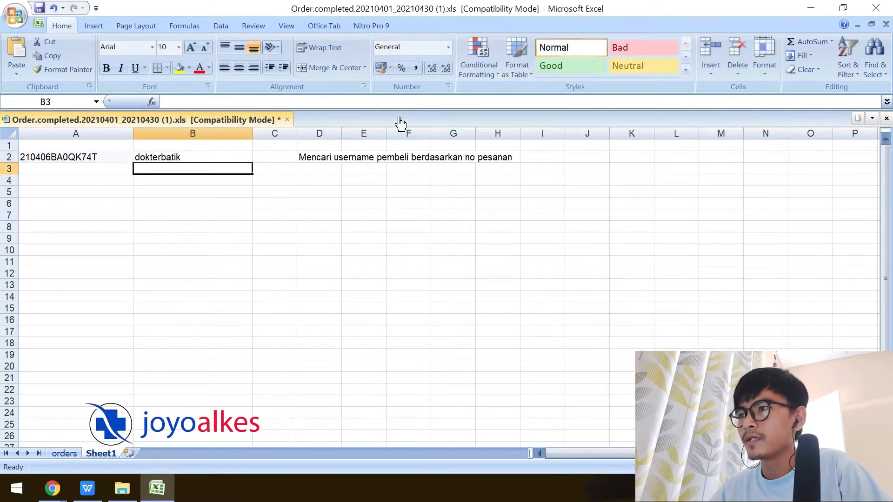
# Reselect the formula's lookup range by pointing at orders columns A to AL.
pyautogui.click(151, 157)
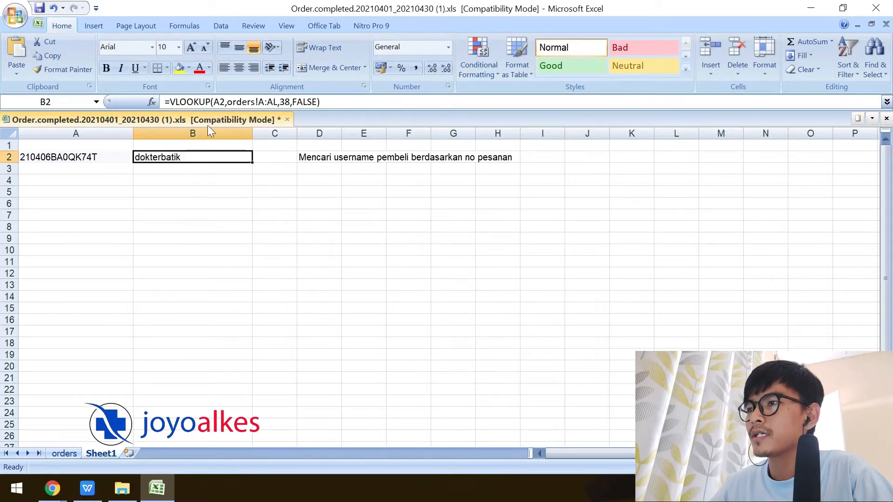
pyautogui.click(76, 156)
pyautogui.click(144, 156)
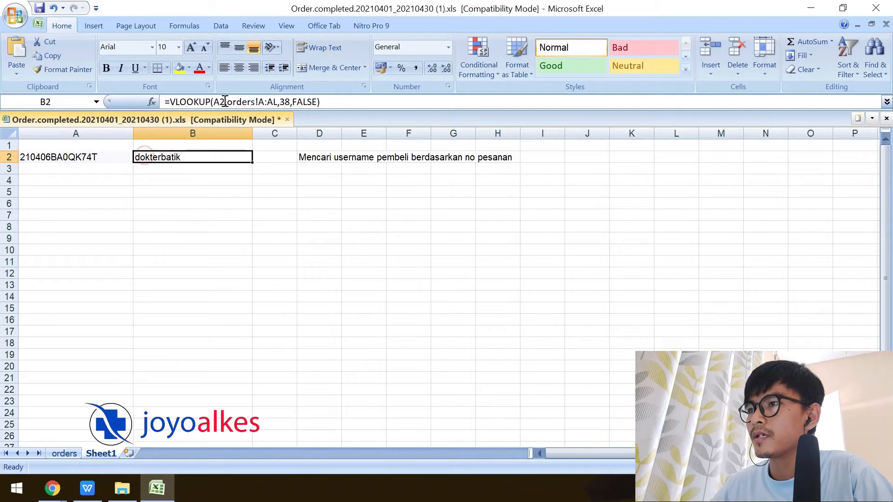
pyautogui.doubleClick(220, 101)
pyautogui.moveTo(230, 102); pyautogui.dragTo(278, 102)
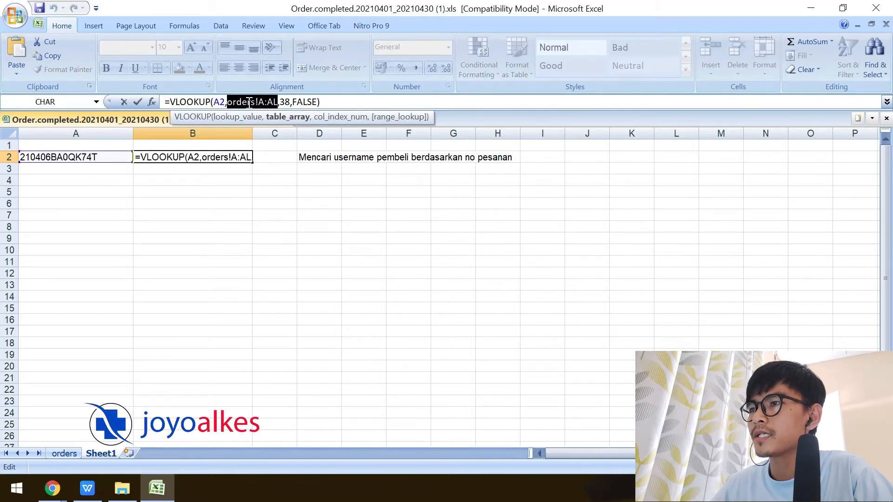
pyautogui.hotkey('ctrl', 'pageup')
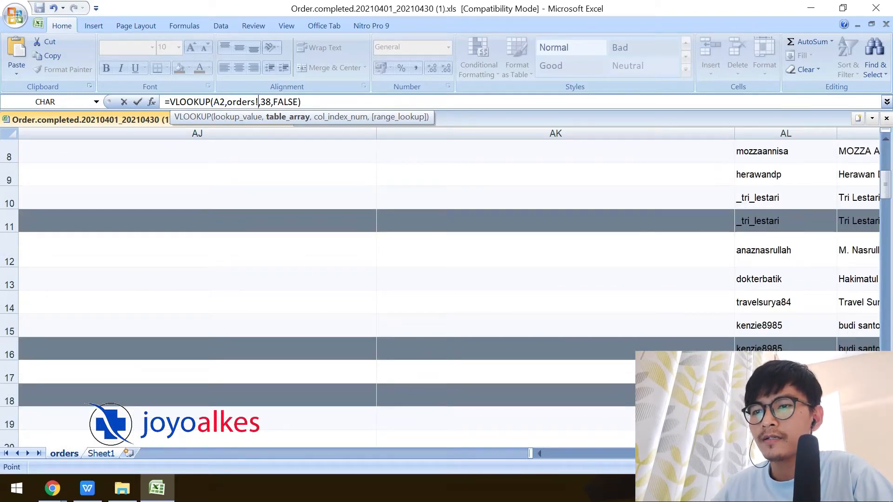
pyautogui.click(598, 457)
pyautogui.click(561, 456)
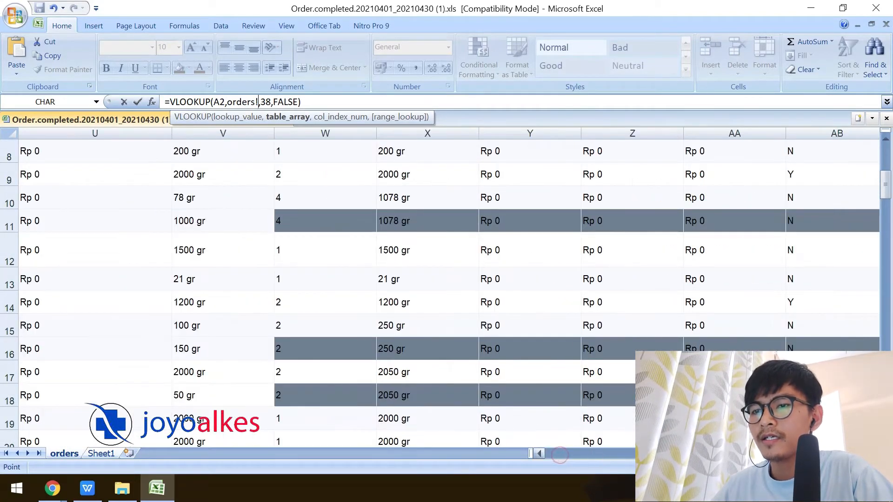
pyautogui.click(592, 452)
pyautogui.click(562, 454)
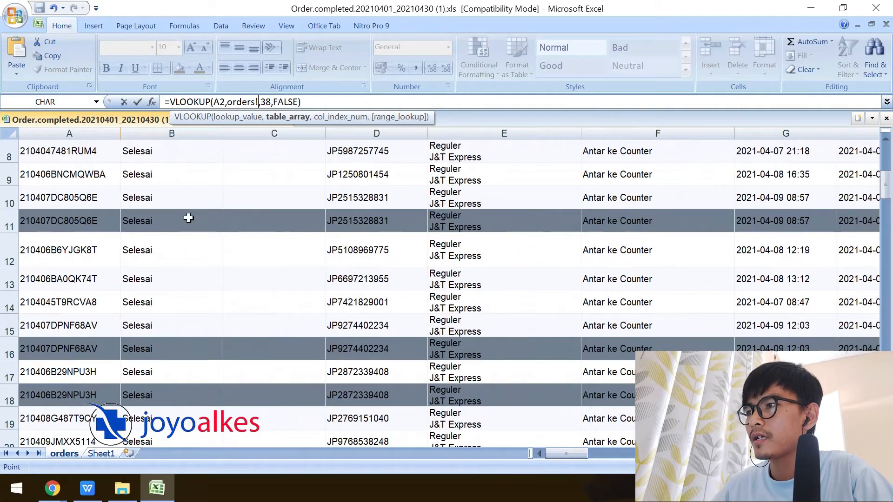
pyautogui.click(65, 134)
pyautogui.moveTo(573, 453); pyautogui.dragTo(801, 453)
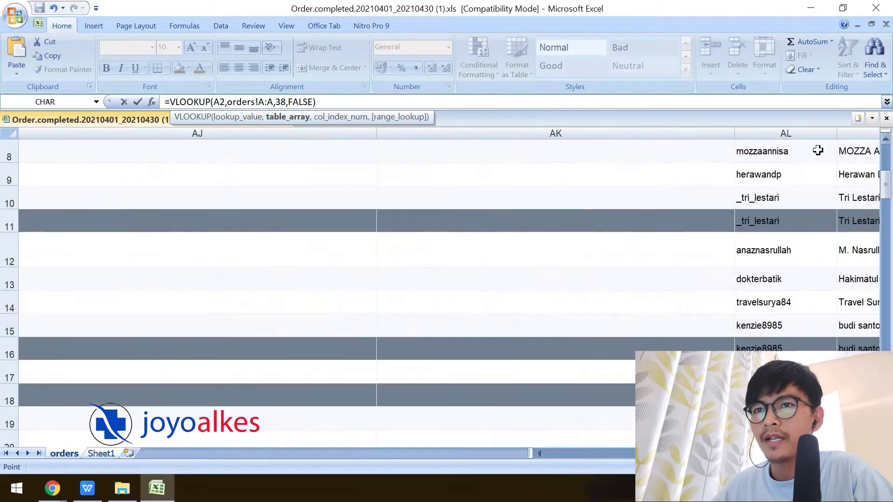
pyautogui.click(785, 135)
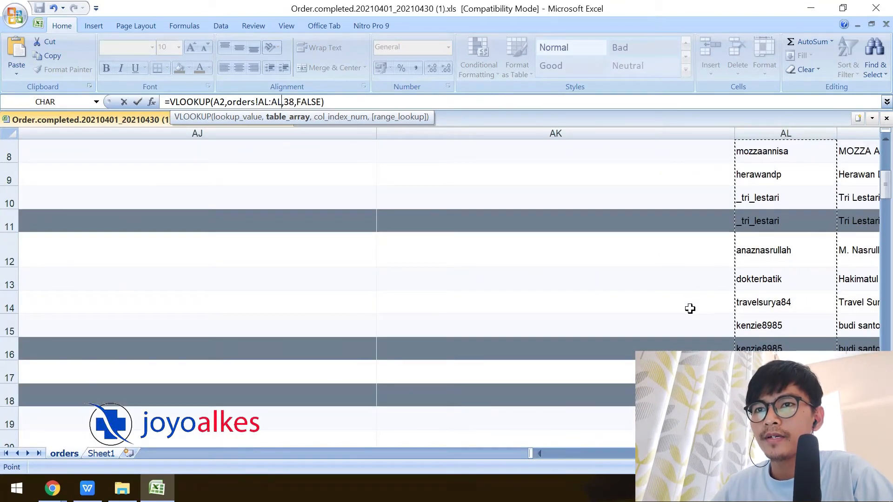
pyautogui.click(761, 283)
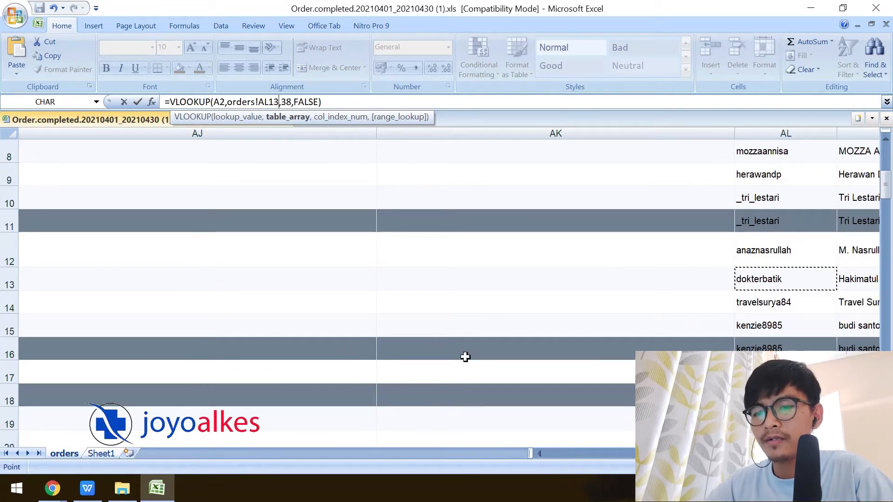
pyautogui.press('Return')
# Finalize B2 as =VLOOKUP(A2,orders!A:AL,38,FALSE) so it shows the buyer username.
pyautogui.press('Up')
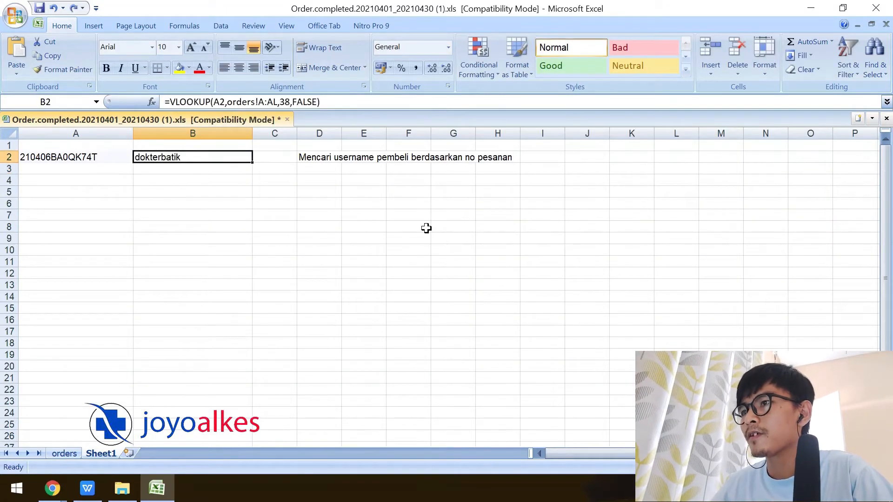
pyautogui.click(288, 101)
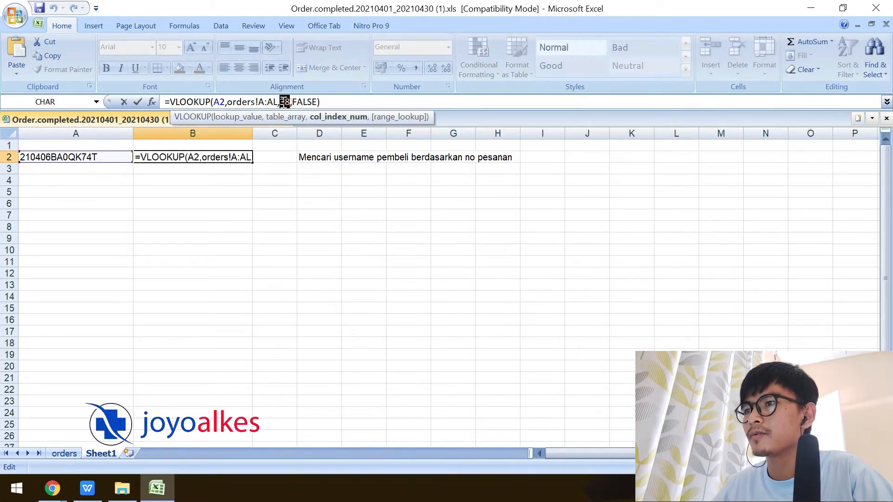
pyautogui.doubleClick(295, 102)
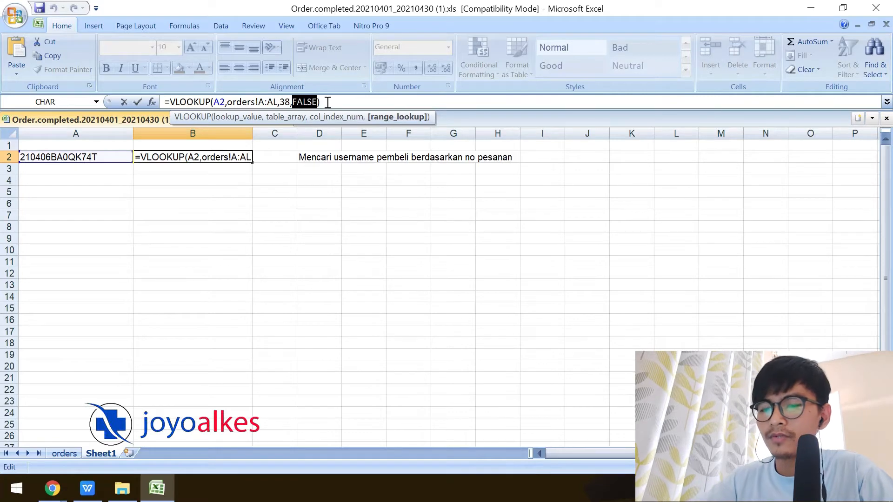
pyautogui.press('Return')
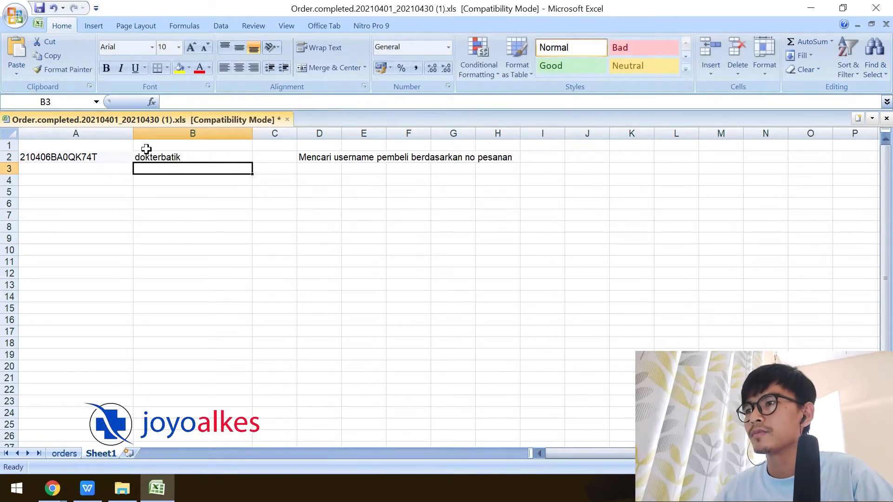
pyautogui.click(166, 156)
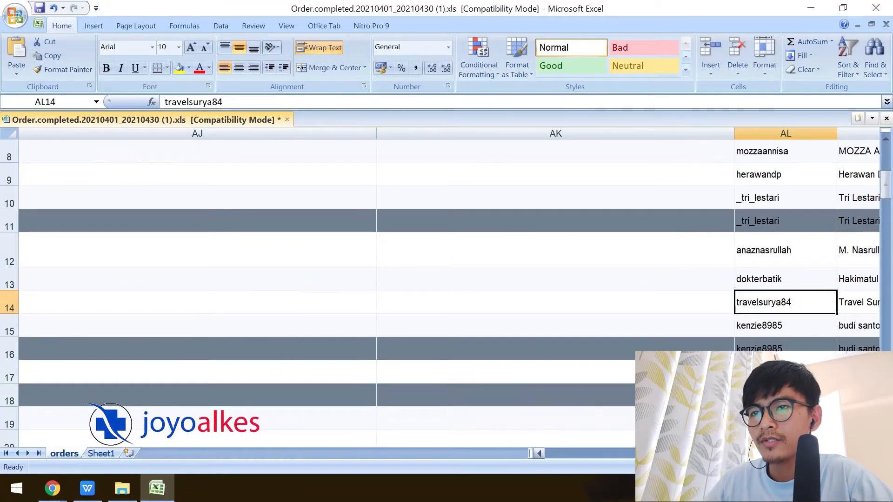
# Scroll the orders sheet over to column AL to compare the buyer usernames.
pyautogui.moveTo(725, 459); pyautogui.dragTo(523, 458)
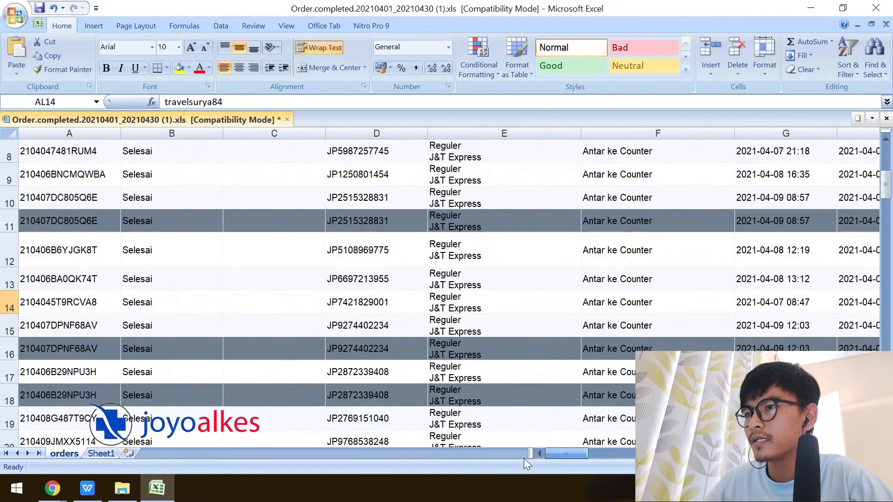
# Copy the tracking number from orders cell D11 into A3 of Sheet1.
pyautogui.click(371, 225)
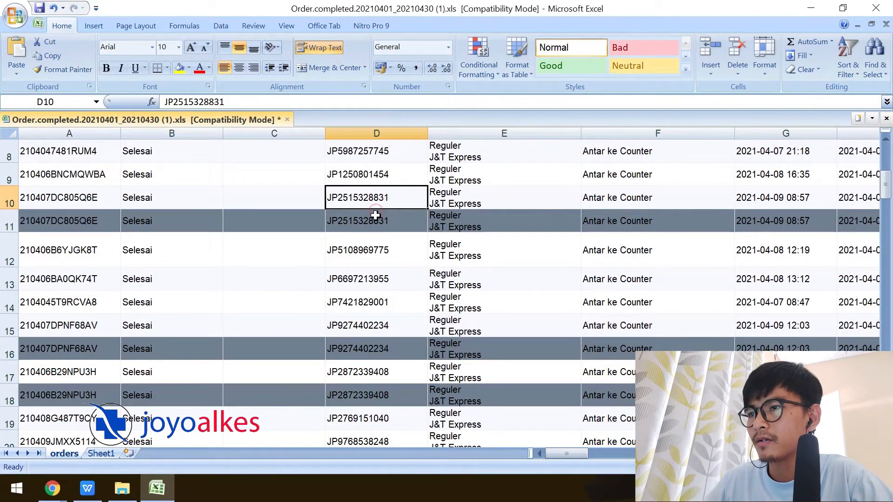
pyautogui.hotkey('ctrl', 'c')
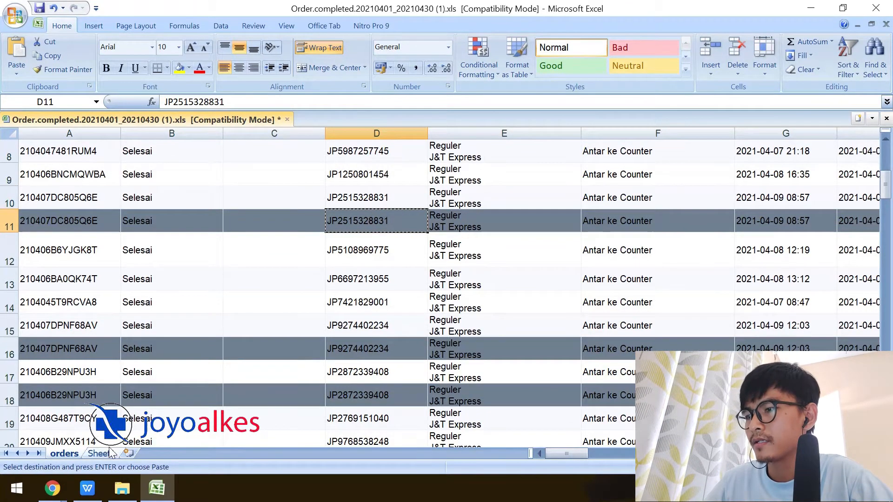
pyautogui.click(101, 452)
pyautogui.click(54, 169)
pyautogui.hotkey('ctrl', 'v')
# Fill B2's VLOOKUP down into B3, which returns #N/A.
pyautogui.click(173, 157)
pyautogui.moveTo(252, 162); pyautogui.dragTo(251, 170)
pyautogui.click(235, 170)
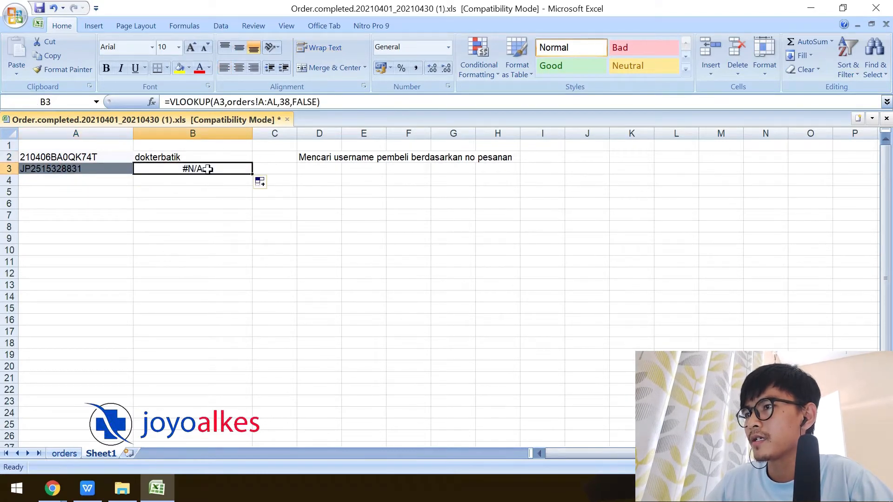
pyautogui.click(107, 177)
pyautogui.click(179, 168)
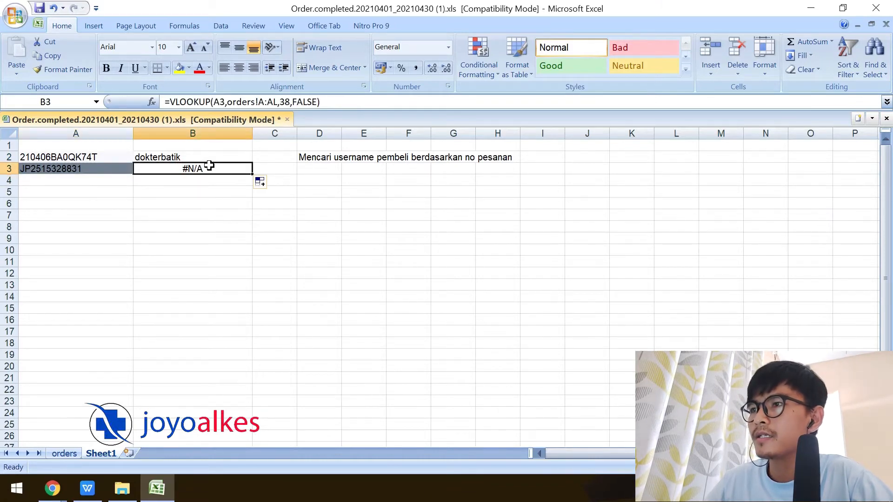
# Change B3's lookup range to start at the No. Resi column D of orders.
pyautogui.click(263, 101)
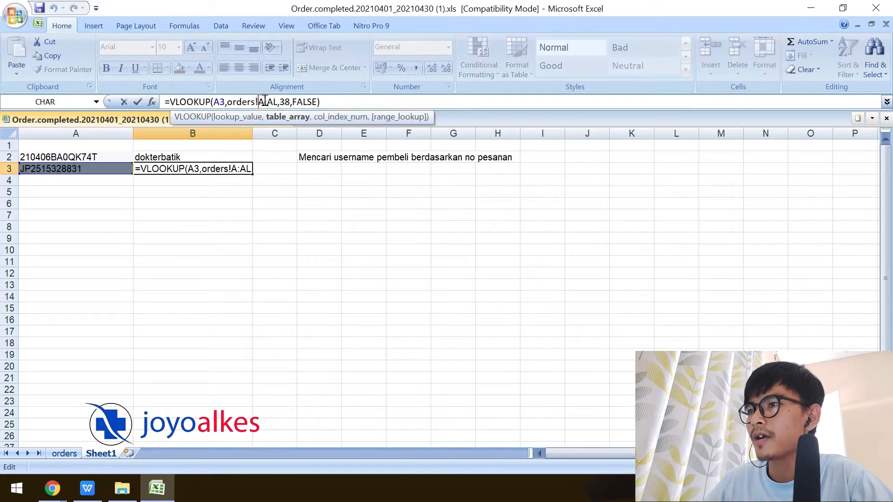
pyautogui.click(64, 454)
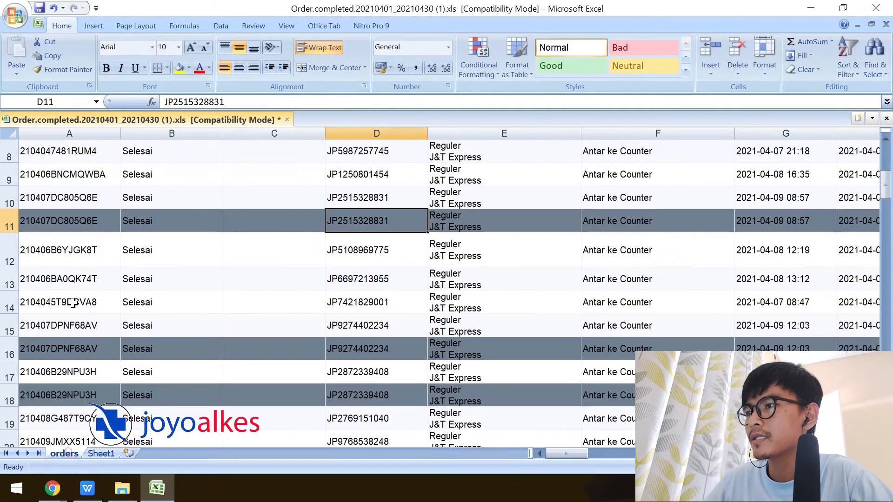
pyautogui.click(363, 132)
pyautogui.click(111, 454)
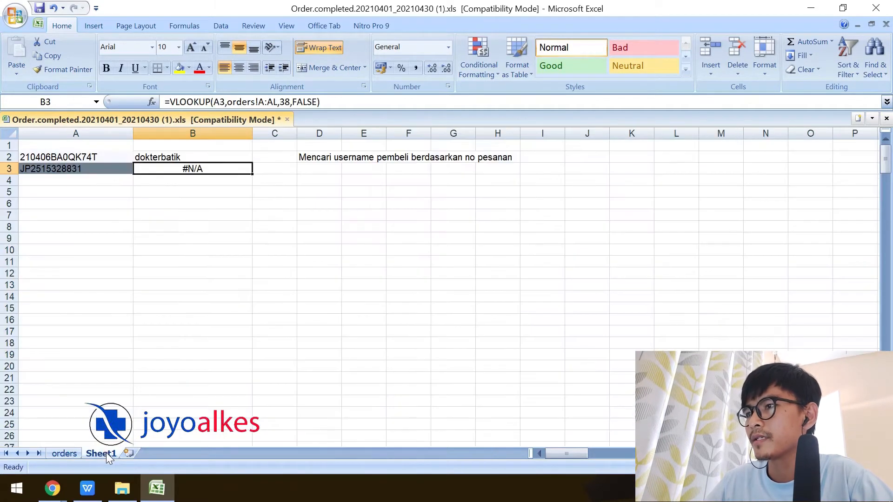
pyautogui.click(264, 101)
pyautogui.press('BackSpace')
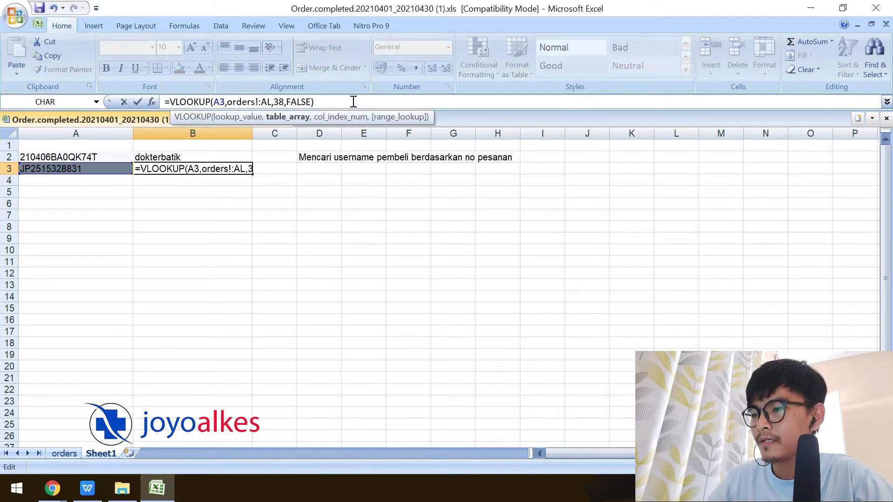
pyautogui.write('D')
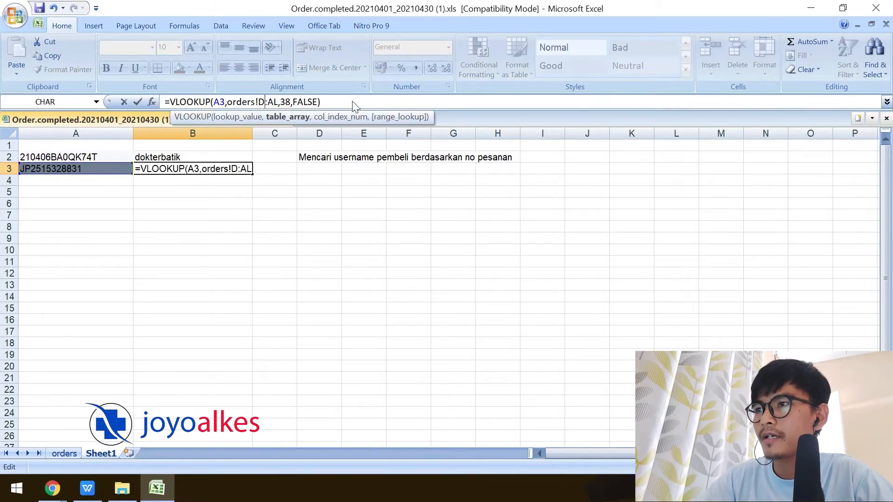
pyautogui.press('Return')
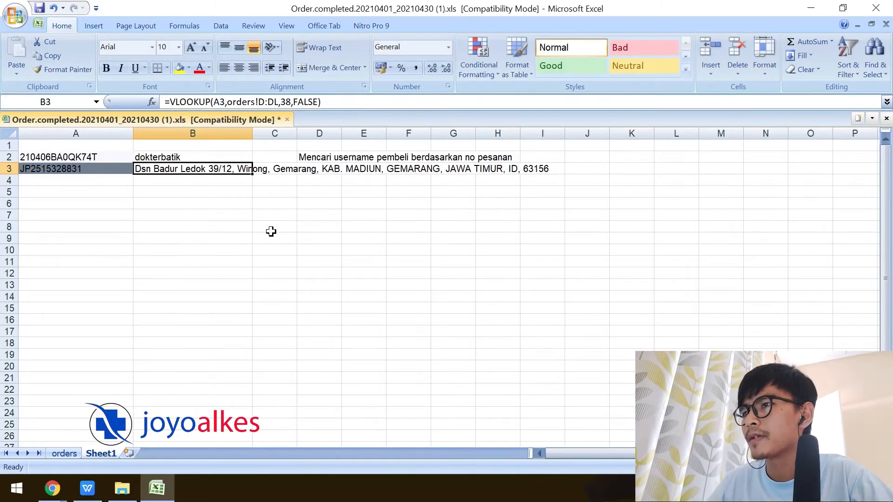
pyautogui.click(273, 102)
pyautogui.press('BackSpace')
pyautogui.write('A')
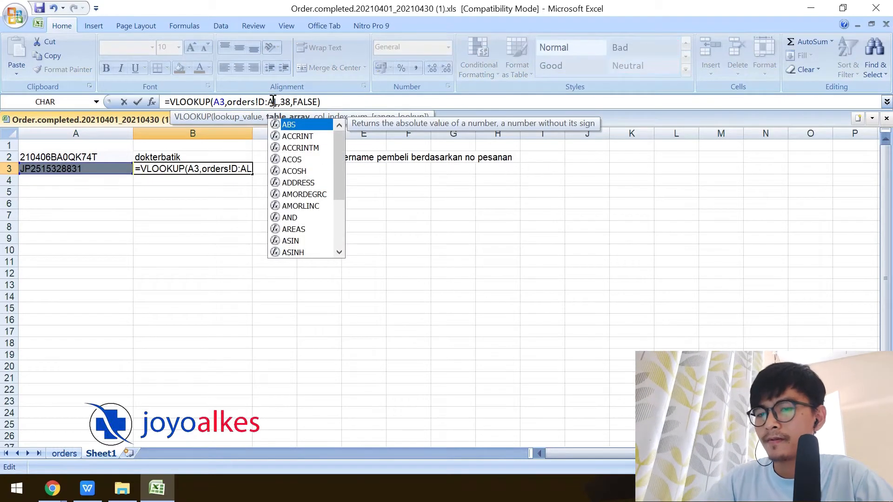
pyautogui.press('Return')
# Test column index 3, then set it to 38 so B3 returns the buyer's username.
pyautogui.click(206, 168)
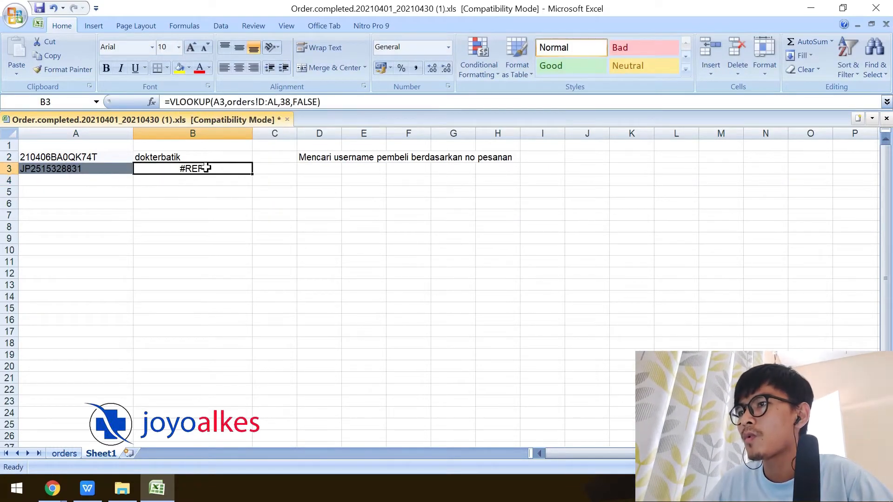
pyautogui.click(286, 102)
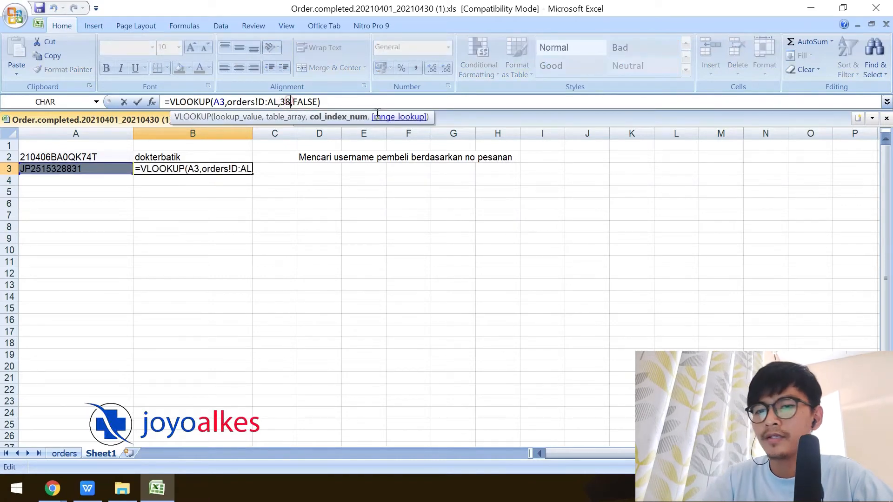
pyautogui.press('BackSpace')
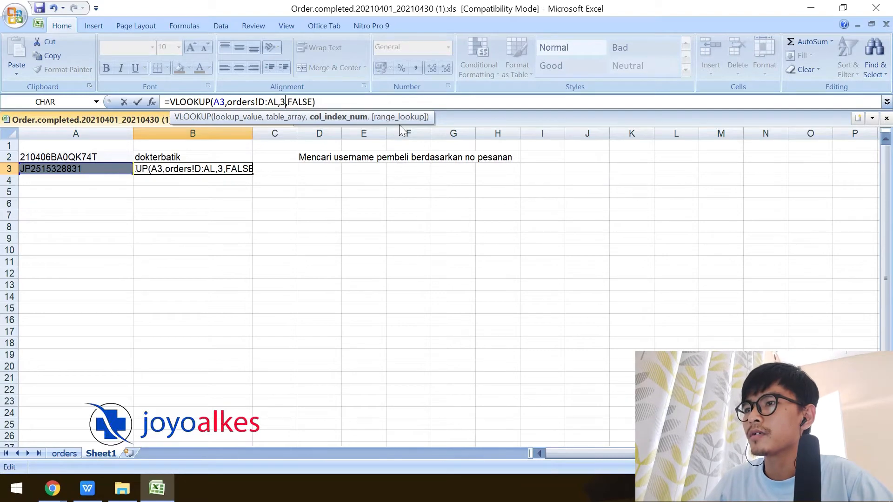
pyautogui.press('Return')
pyautogui.click(64, 453)
pyautogui.moveTo(808, 454); pyautogui.dragTo(579, 459)
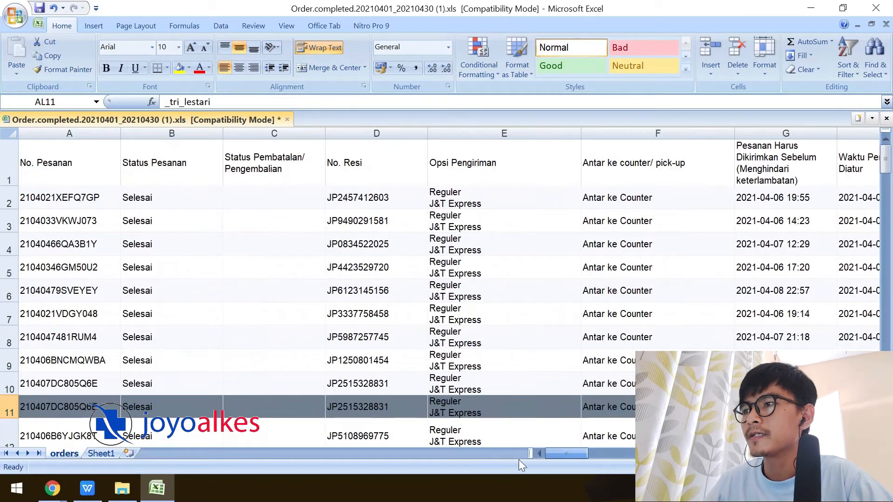
pyautogui.click(380, 143)
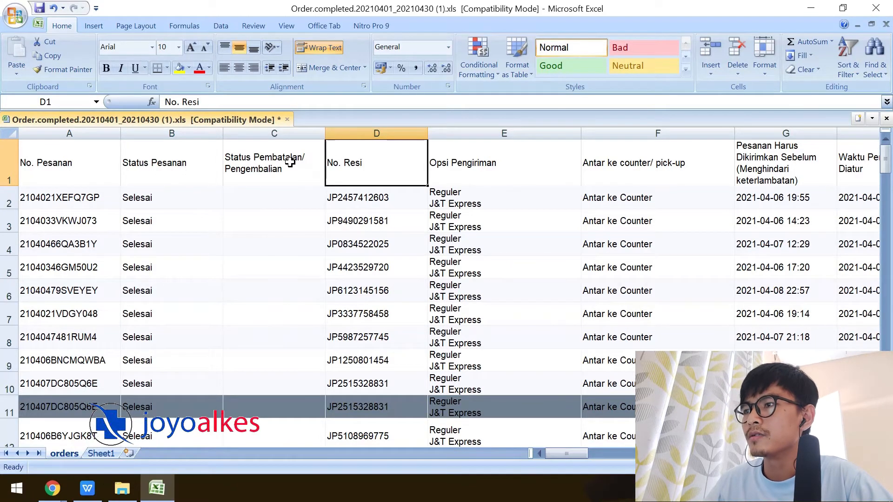
pyautogui.click(106, 454)
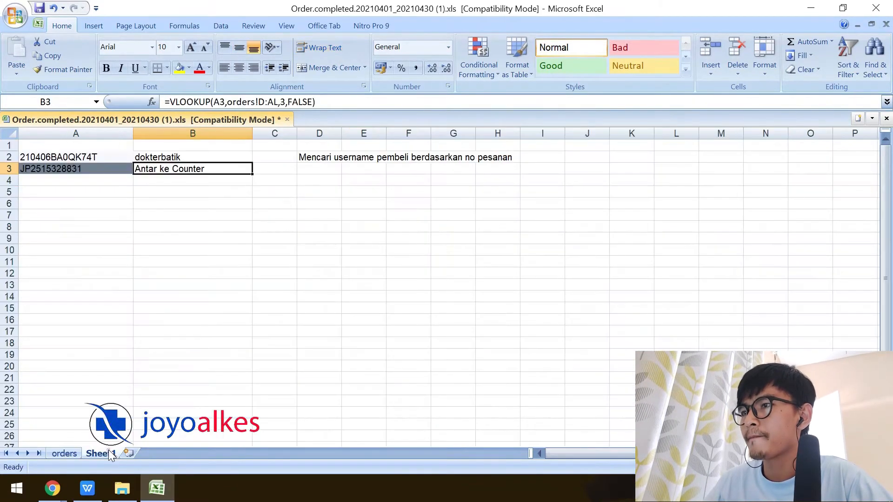
pyautogui.click(283, 101)
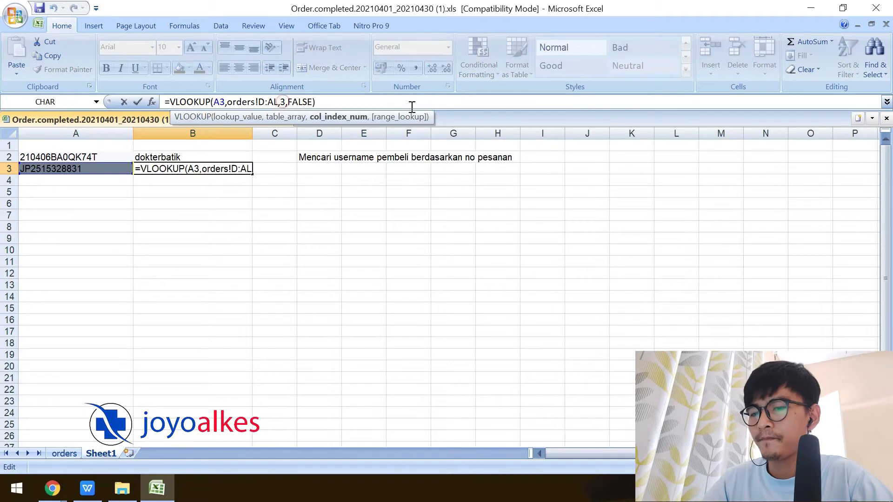
pyautogui.write('8')
pyautogui.press('Return')
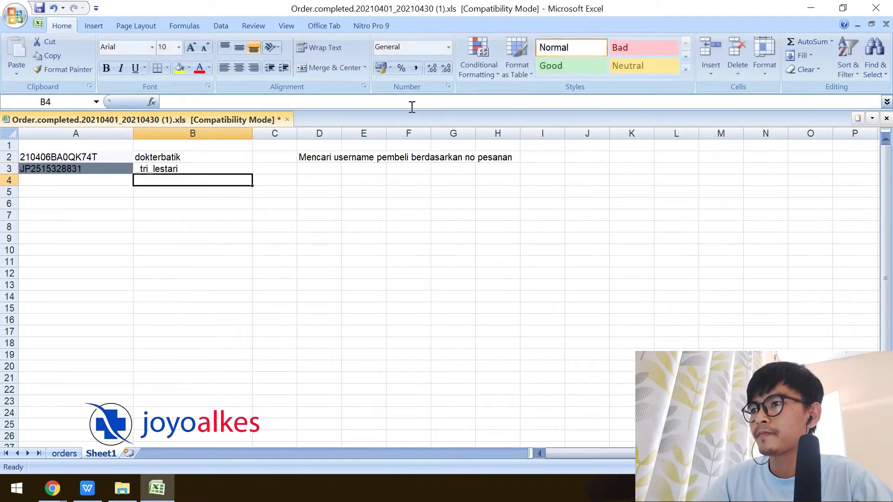
pyautogui.click(186, 167)
pyautogui.click(78, 166)
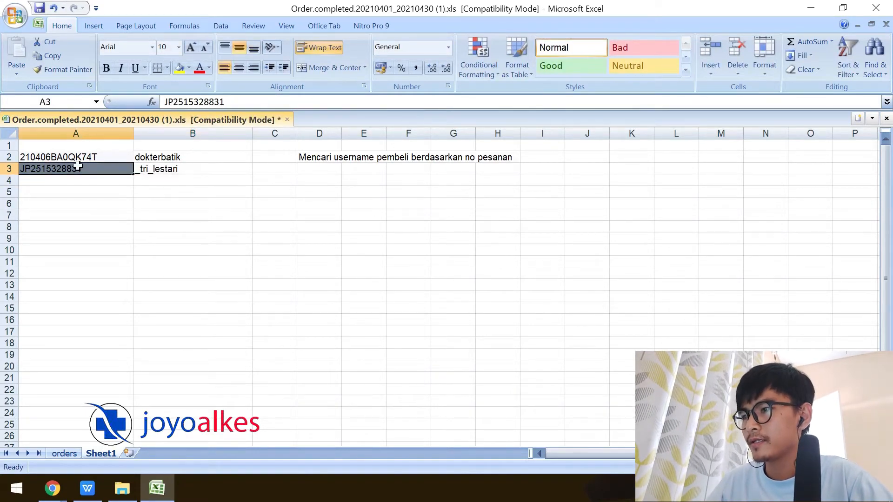
pyautogui.hotkey('ctrl', 'c')
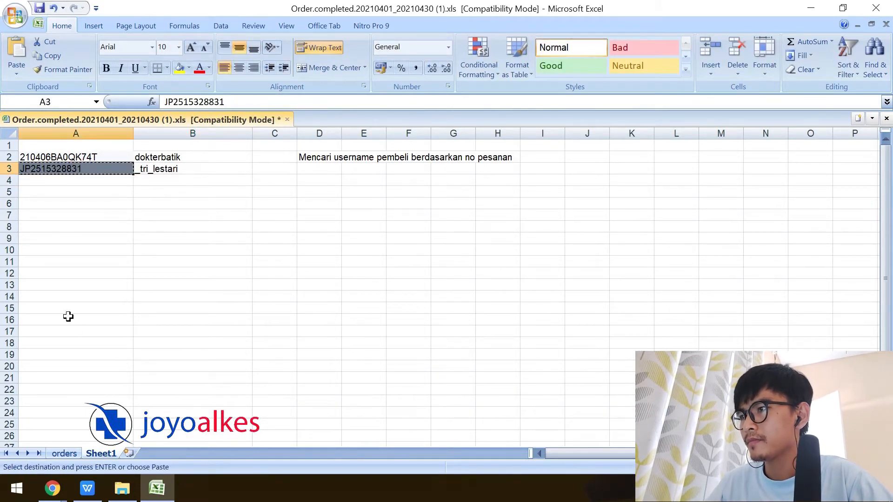
pyautogui.click(66, 451)
pyautogui.click(294, 339)
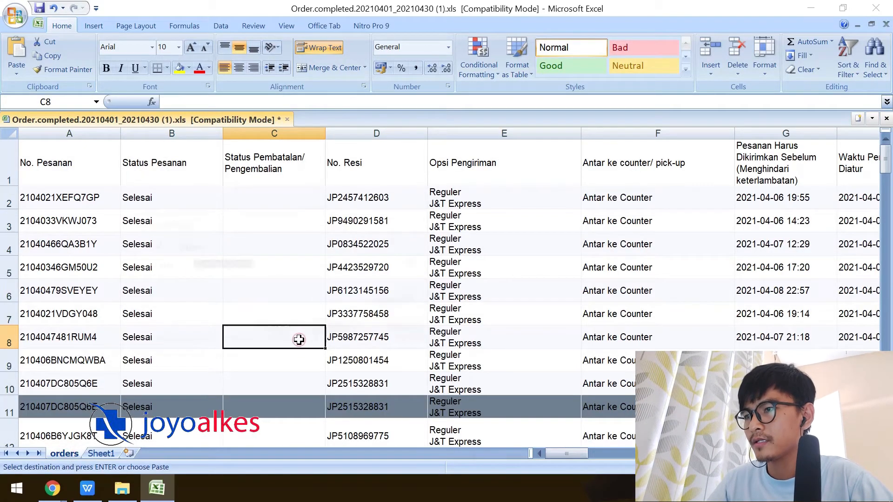
pyautogui.hotkey('ctrl', 'f')
pyautogui.hotkey('ctrl', 'v')
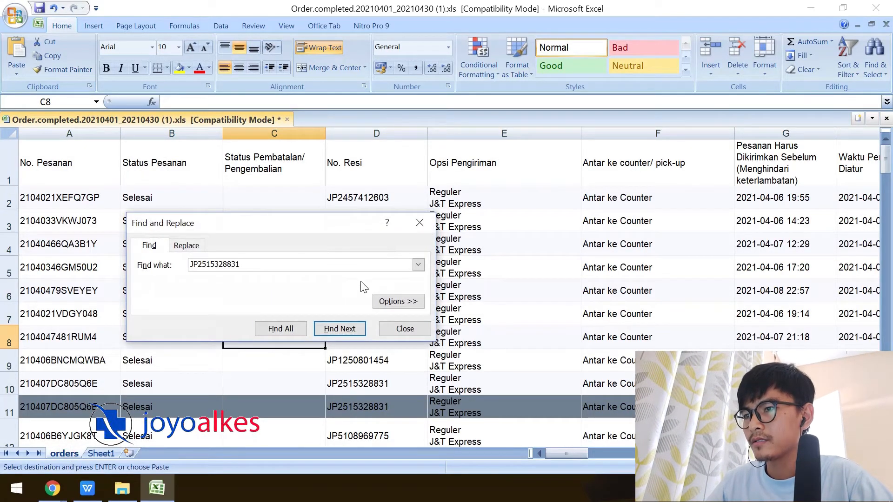
pyautogui.click(340, 329)
pyautogui.click(406, 329)
pyautogui.press('Right')
pyautogui.press('Right')
pyautogui.press('Right')
pyautogui.press('Right')
pyautogui.press('Right')
pyautogui.press('Right')
pyautogui.press('Right')
pyautogui.press('Right')
pyautogui.press('Right')
pyautogui.press('Right')
pyautogui.press('Right')
pyautogui.press('Right')
pyautogui.press('Right')
pyautogui.press('Right')
pyautogui.press('Right')
pyautogui.press('Right')
pyautogui.press('Right')
pyautogui.press('Right')
pyautogui.press('Right')
pyautogui.press('Right')
pyautogui.press('Right')
pyautogui.press('Right')
pyautogui.press('Right')
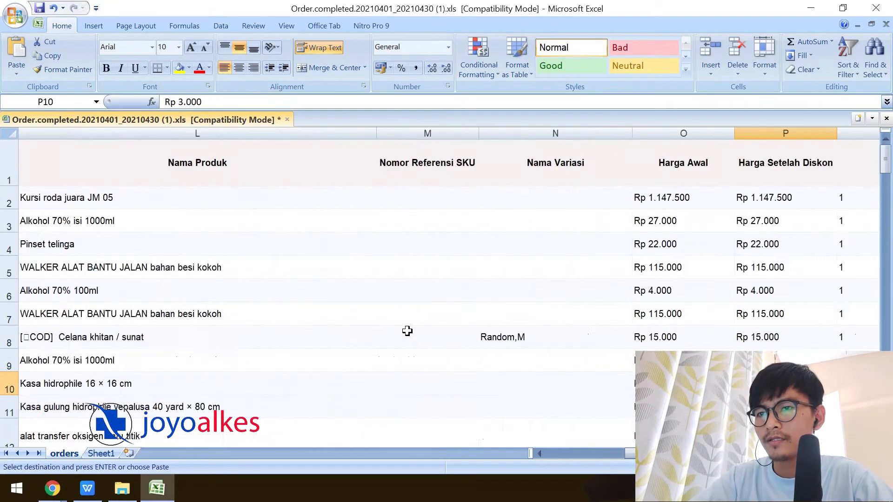
pyautogui.press('Right')
pyautogui.press('Right')
pyautogui.press('Right')
pyautogui.press('Right')
pyautogui.press('Right')
pyautogui.press('Right')
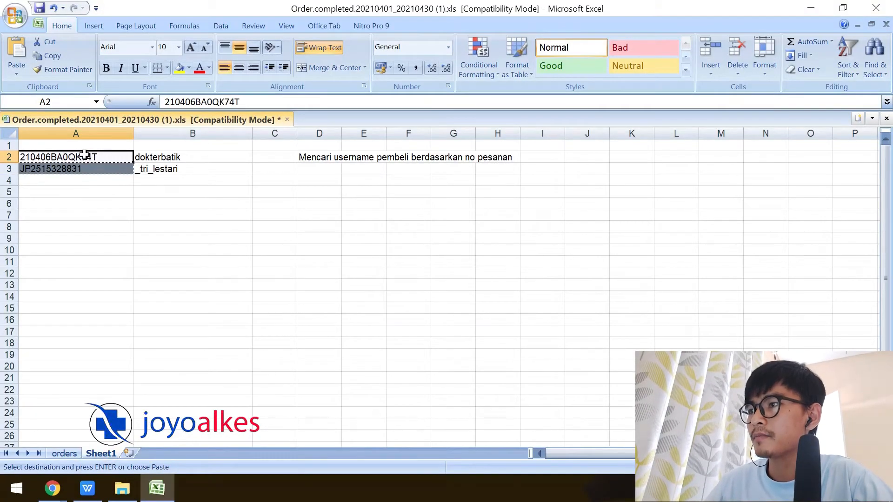
# Re-edit and commit B3's lookup, now using column index 35 of orders D:AL.
pyautogui.click(85, 167)
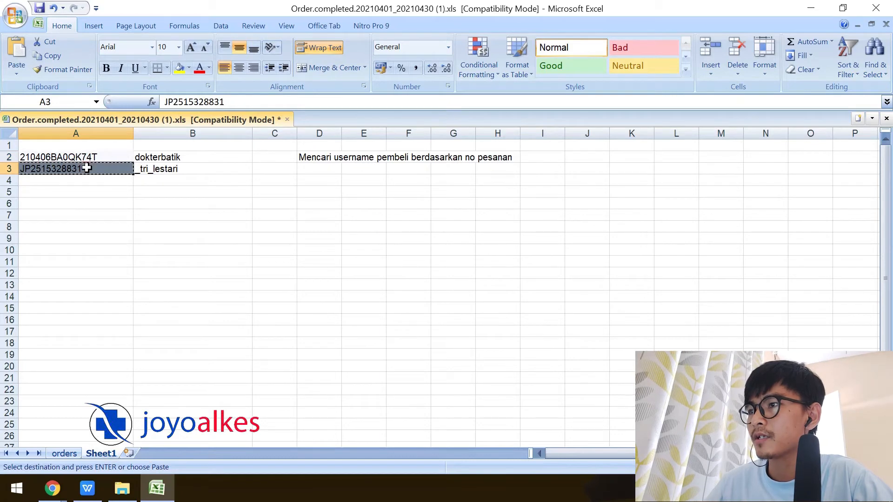
pyautogui.click(166, 171)
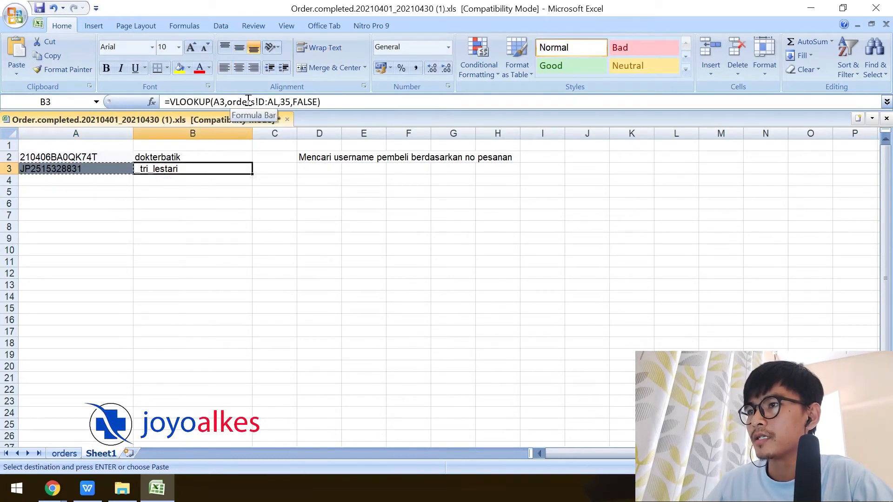
pyautogui.click(282, 102)
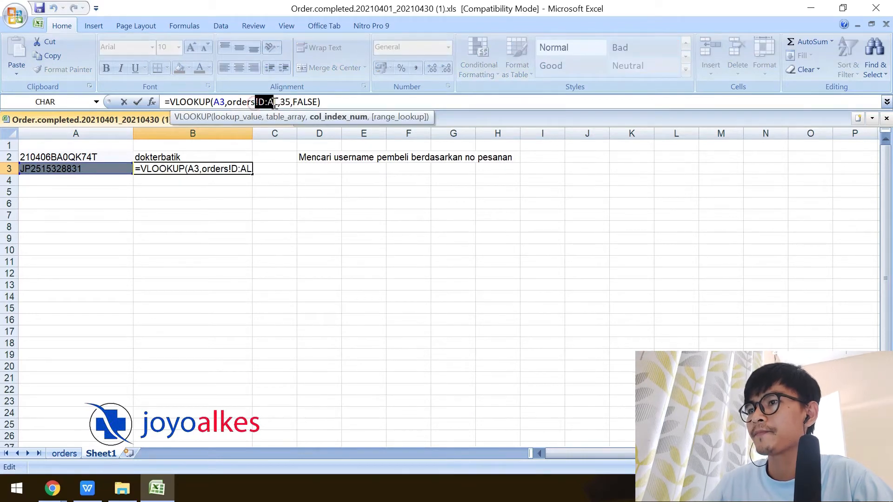
pyautogui.press('Return')
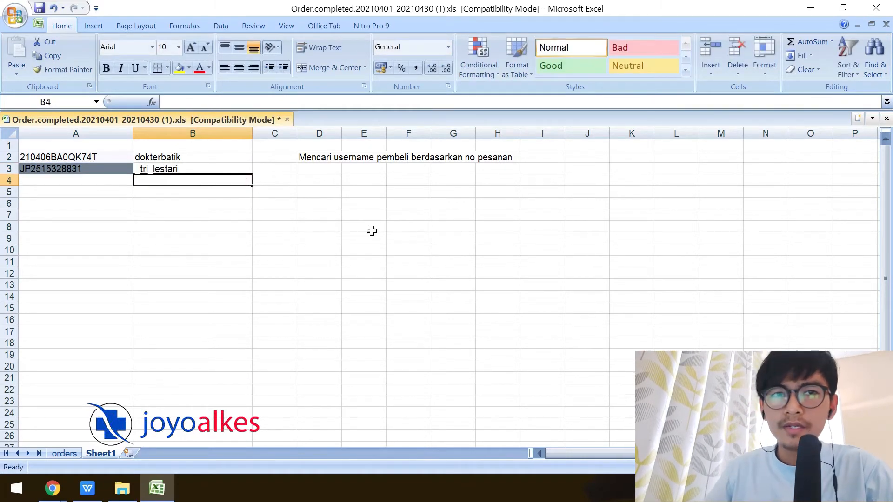
# Copy the province JAWA TENGAH from cell AQ2 on the orders sheet.
pyautogui.click(64, 454)
pyautogui.moveTo(800, 453)
pyautogui.mouseDown()
pyautogui.moveTo(768, 454)
pyautogui.moveTo(814, 453)
pyautogui.mouseUp()
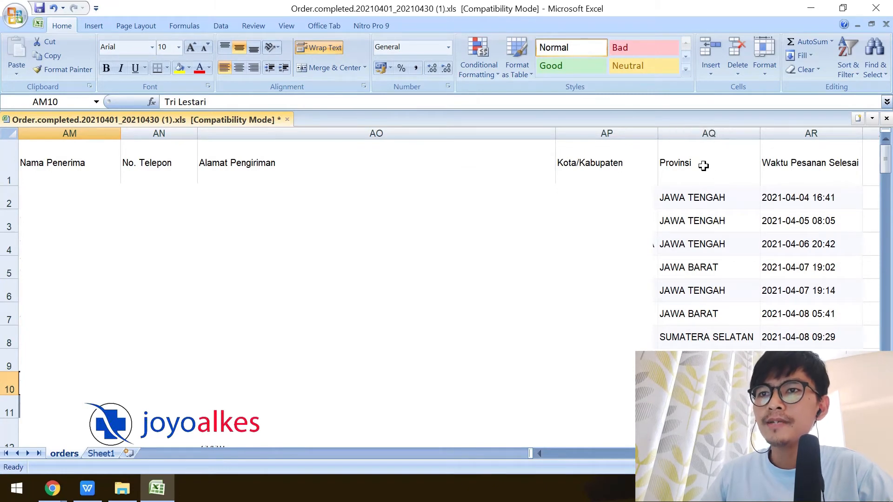
pyautogui.click(704, 198)
pyautogui.hotkey('ctrl', 'c')
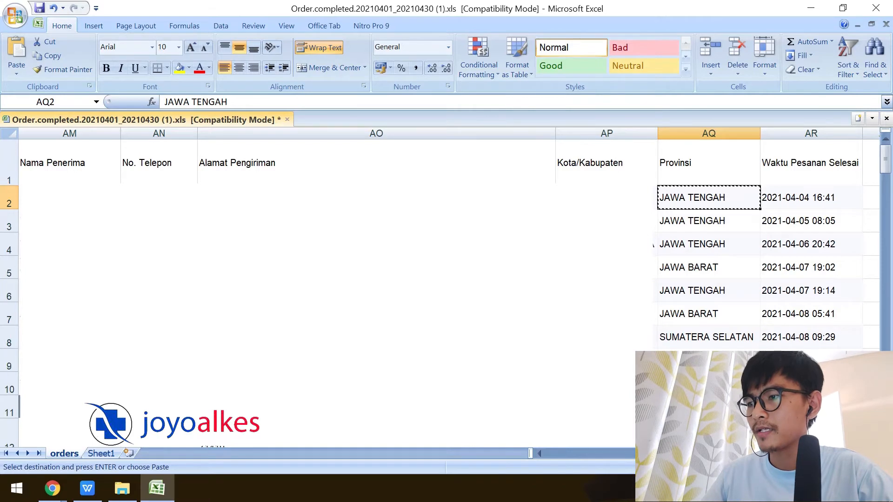
# Paste JAWA TENGAH into cell A7 of Sheet1.
pyautogui.click(100, 454)
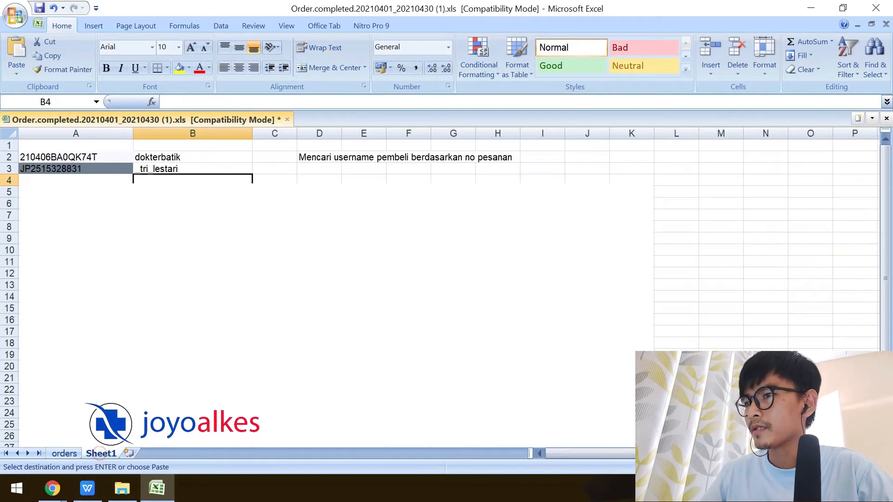
pyautogui.click(69, 214)
pyautogui.hotkey('ctrl', 'v')
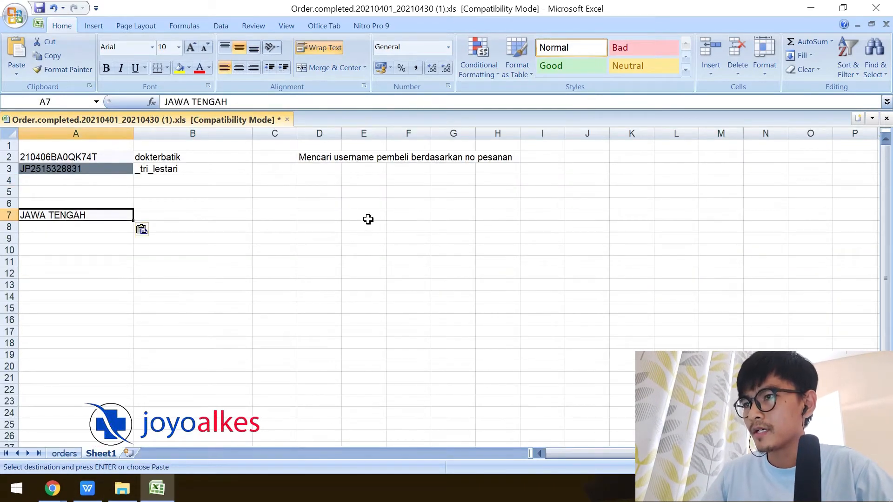
# Label D7 'Mencari TOTAL PEMBELI DARI JAWA TENGAH'.
pyautogui.click(329, 216)
pyautogui.write('mENCARi TOTAL PE')
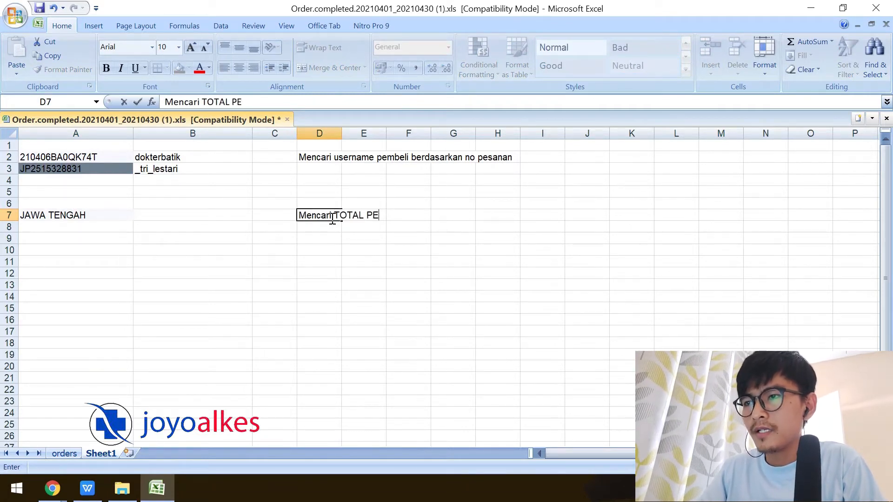
pyautogui.write('MBELI DARI JA')
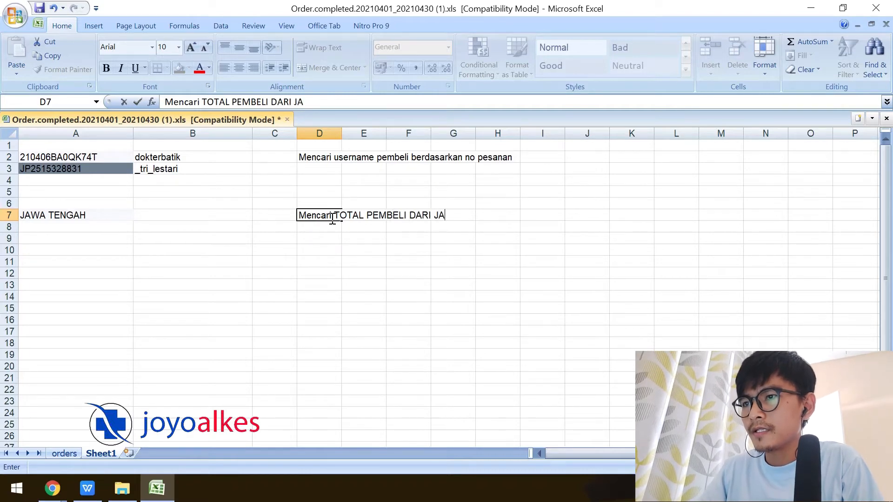
pyautogui.write('WA TN')
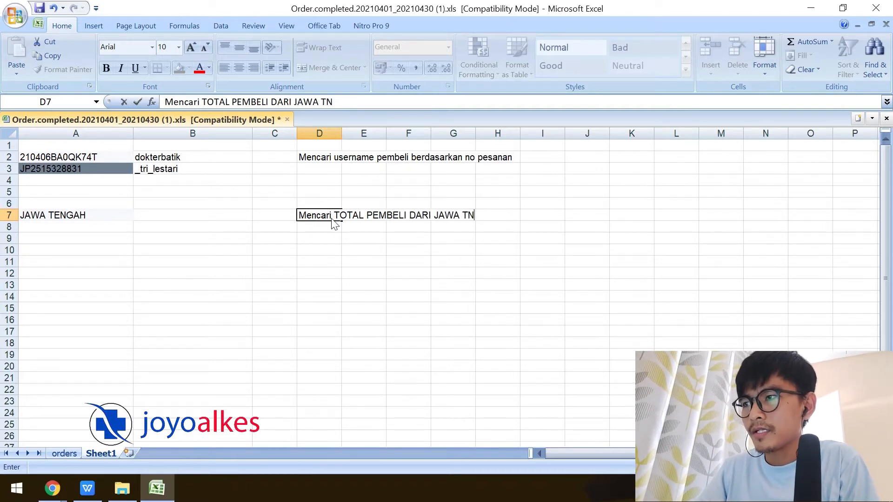
pyautogui.press('BackSpace')
pyautogui.write('ENA')
pyautogui.press('BackSpace')
pyautogui.write('GAH')
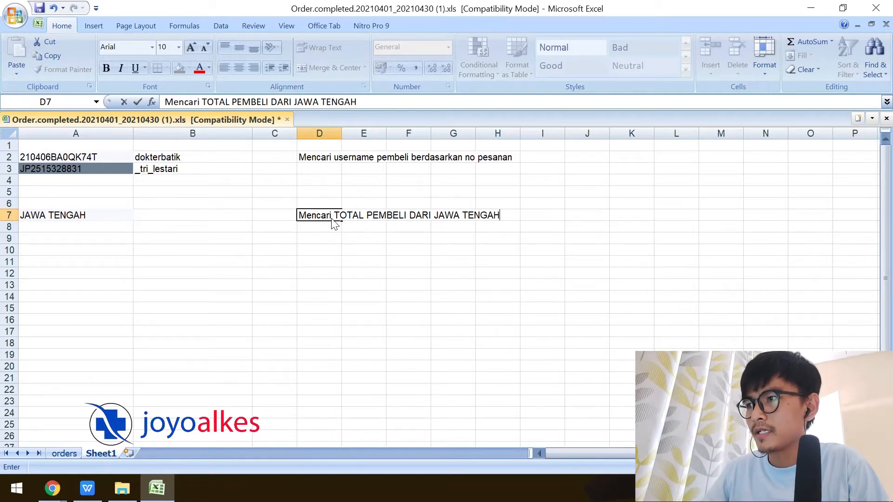
pyautogui.click(73, 218)
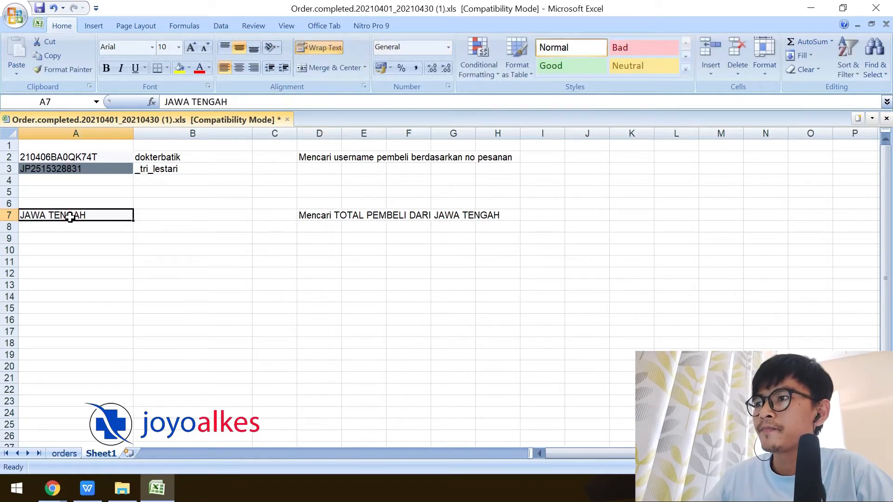
pyautogui.click(158, 218)
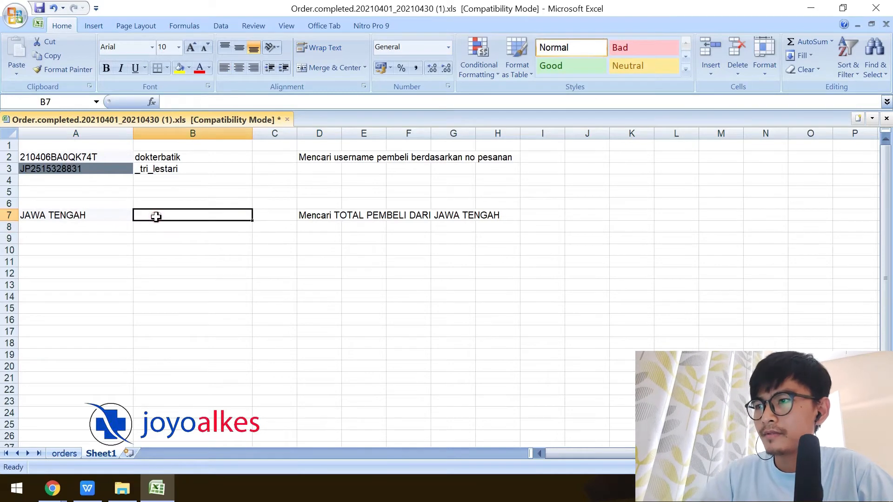
# Enter =COUNTIF(orders!AQ:AQ,Sheet1!A7) in B7, returning 45 JAWA TENGAH buyers.
pyautogui.write('=(')
pyautogui.press('BackSpace')
pyautogui.write('CO')
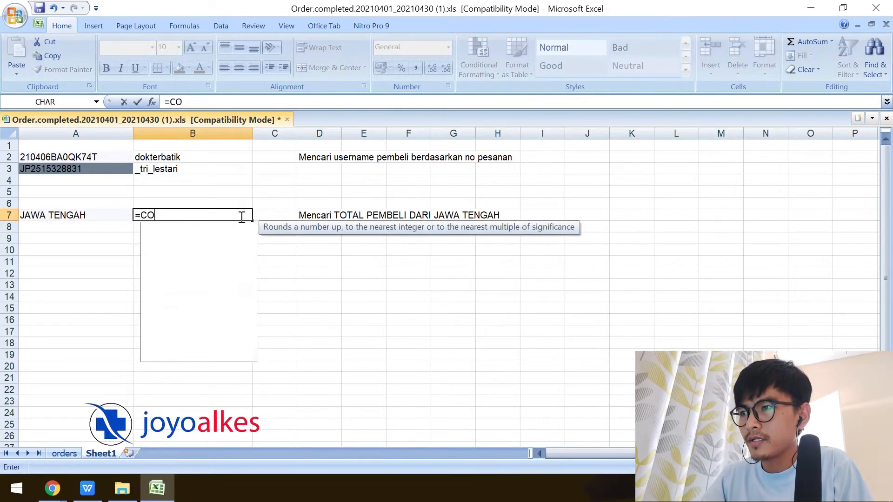
pyautogui.write('UNTIF')
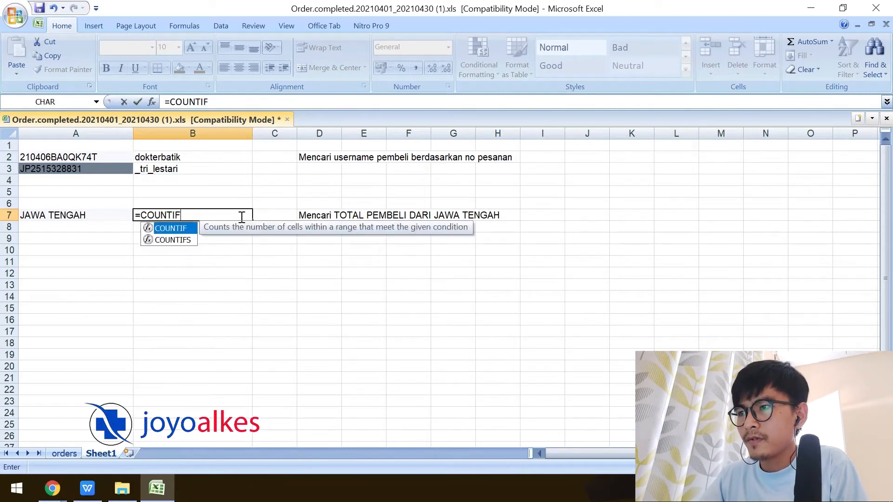
pyautogui.write('()')
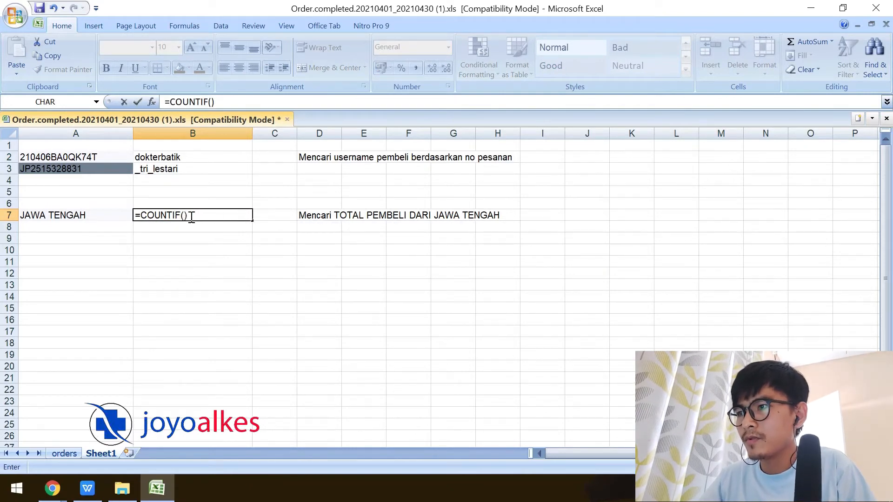
pyautogui.press('Left')
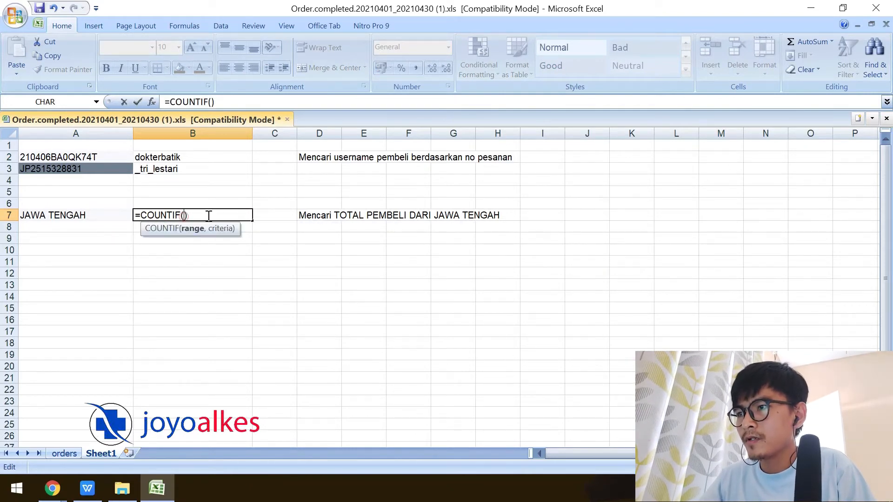
pyautogui.click(64, 454)
pyautogui.click(703, 135)
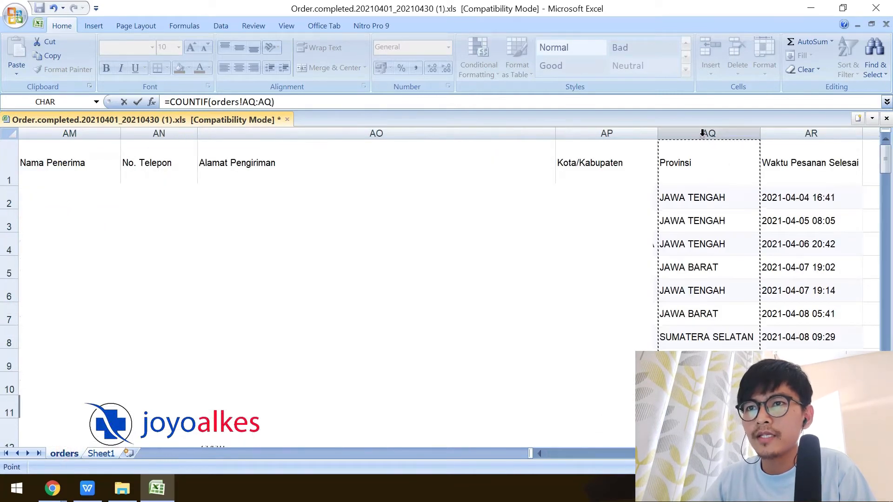
pyautogui.click(272, 102)
pyautogui.write(',')
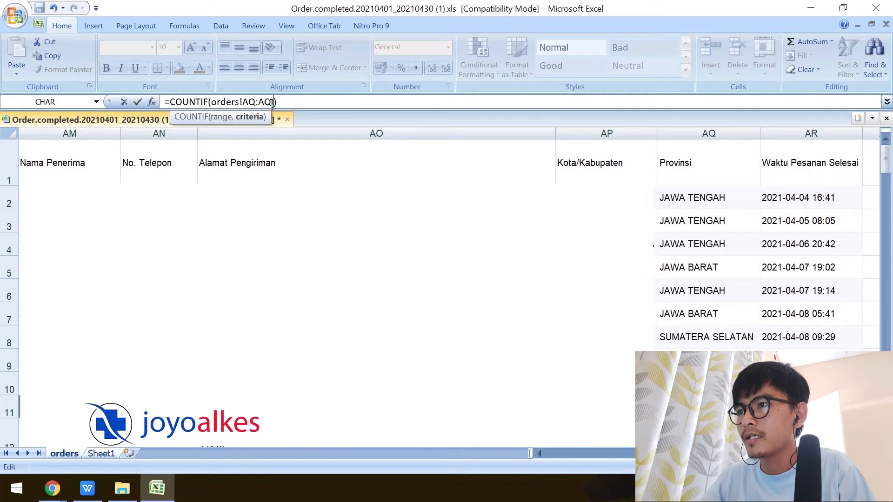
pyautogui.click(101, 452)
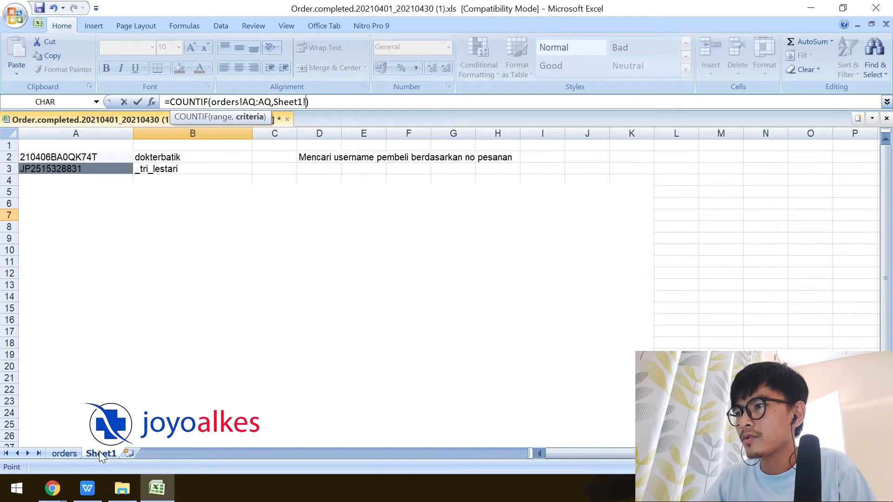
pyautogui.click(87, 217)
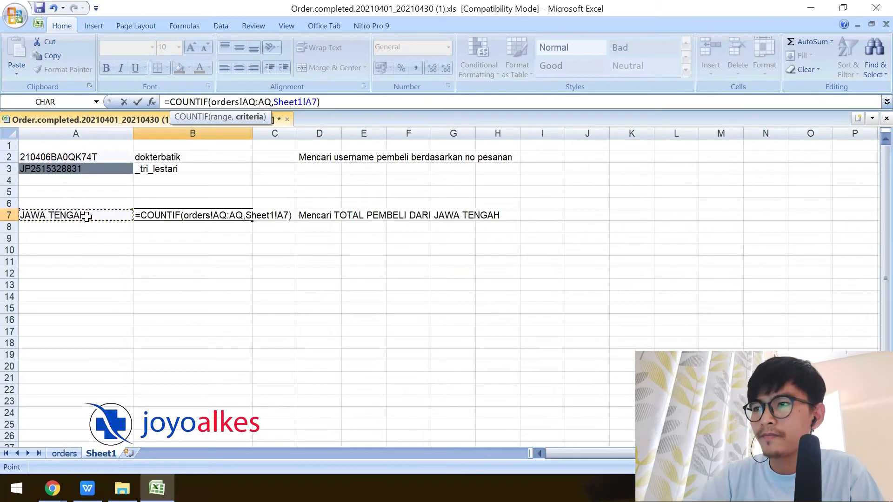
pyautogui.press('Return')
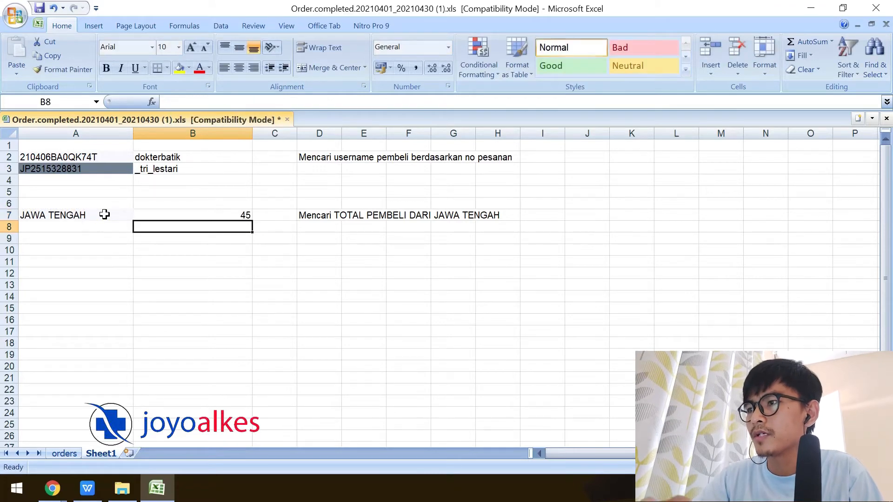
pyautogui.click(241, 211)
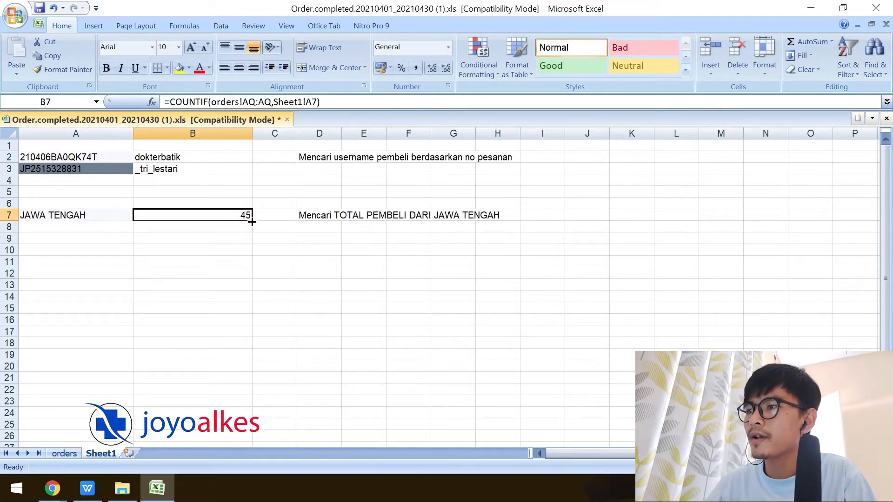
# Copy SUMATERA SELATAN from the orders sheet's province column for Sheet1 A8.
pyautogui.click(80, 227)
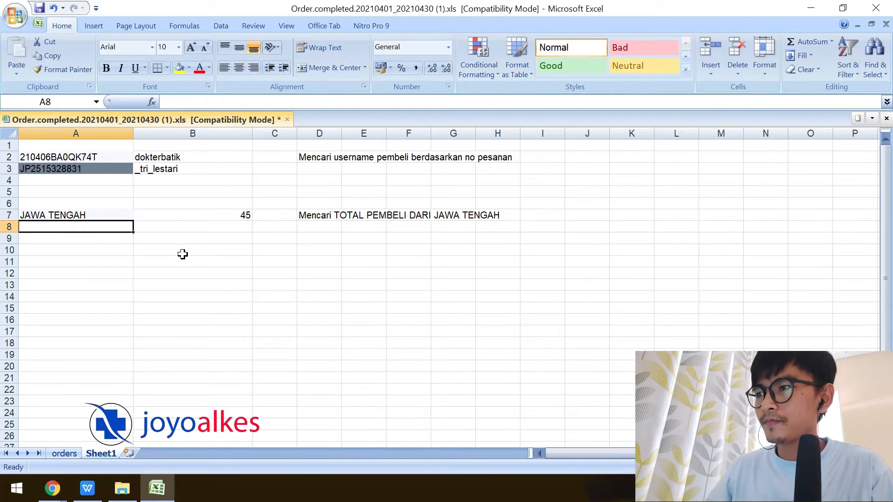
pyautogui.click(65, 454)
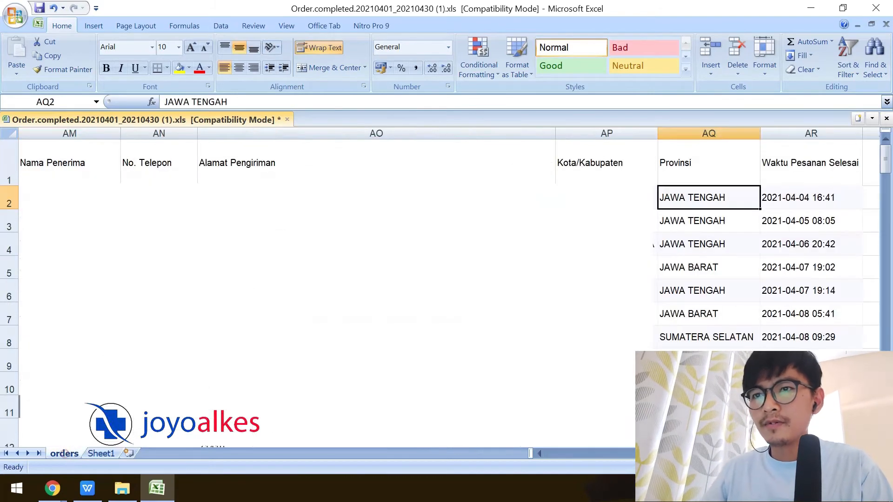
pyautogui.click(723, 339)
pyautogui.hotkey('ctrl', 'c')
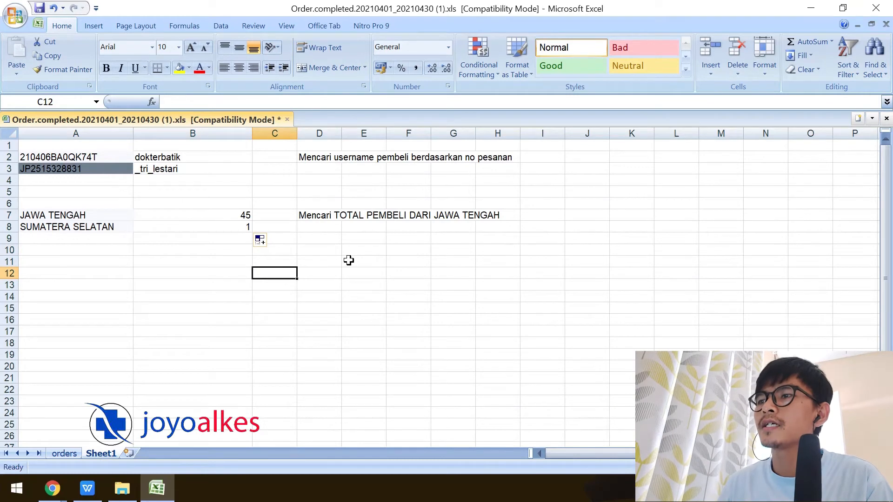
pyautogui.click(311, 272)
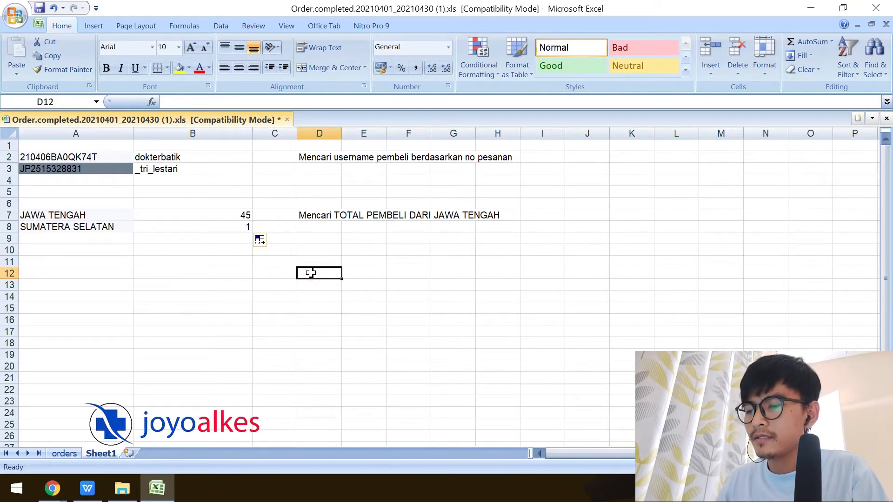
# Label D12 'Mencari jumlah pembayaran berdasarkan wilayah'.
pyautogui.write('Mencari jumlah pembayaran da')
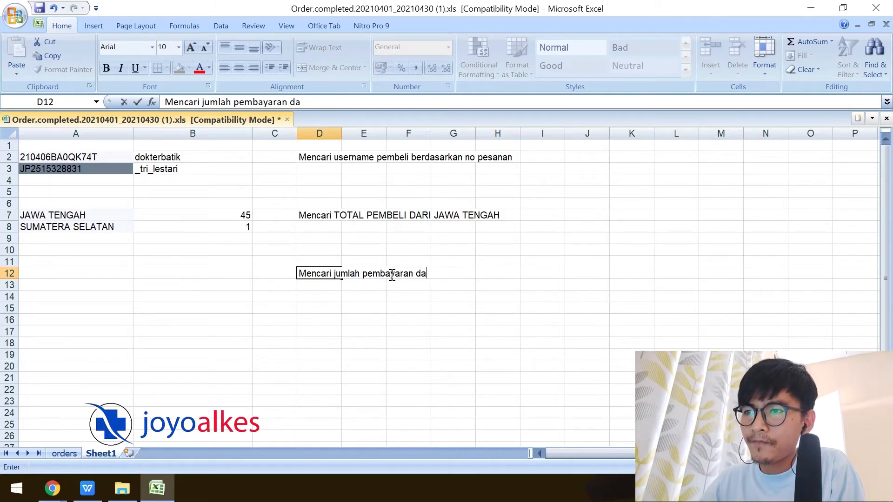
pyautogui.write('berdasarkan wilayah')
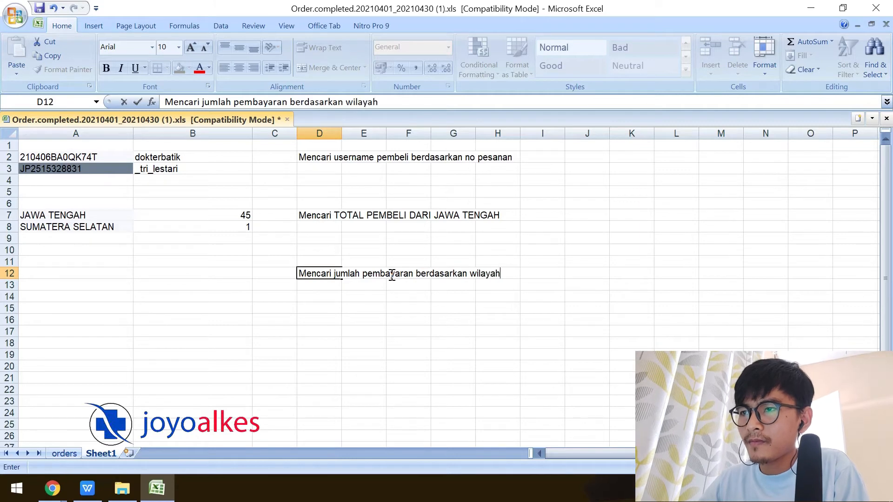
pyautogui.press('Return')
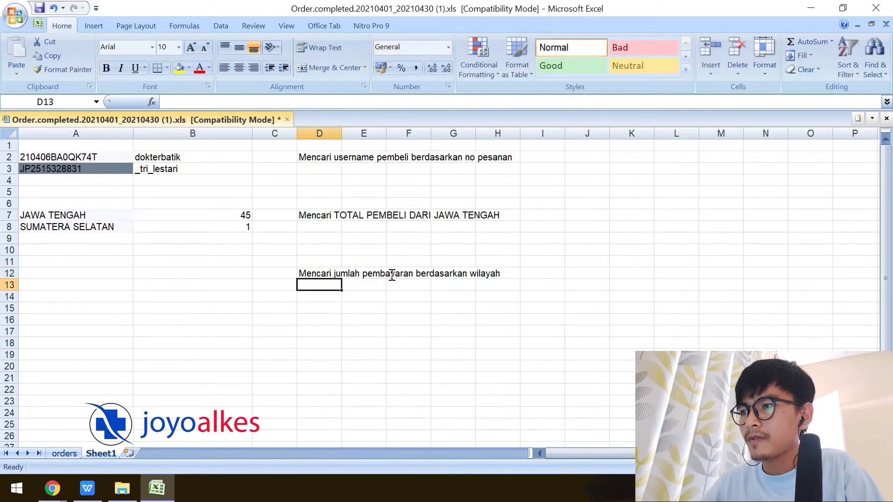
# Copy JAWA TENGAH from A7 into A12.
pyautogui.click(82, 265)
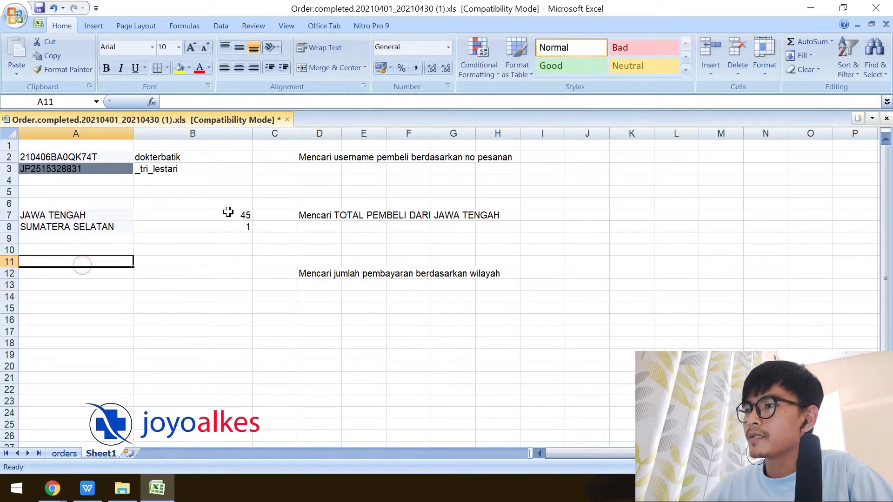
pyautogui.click(110, 275)
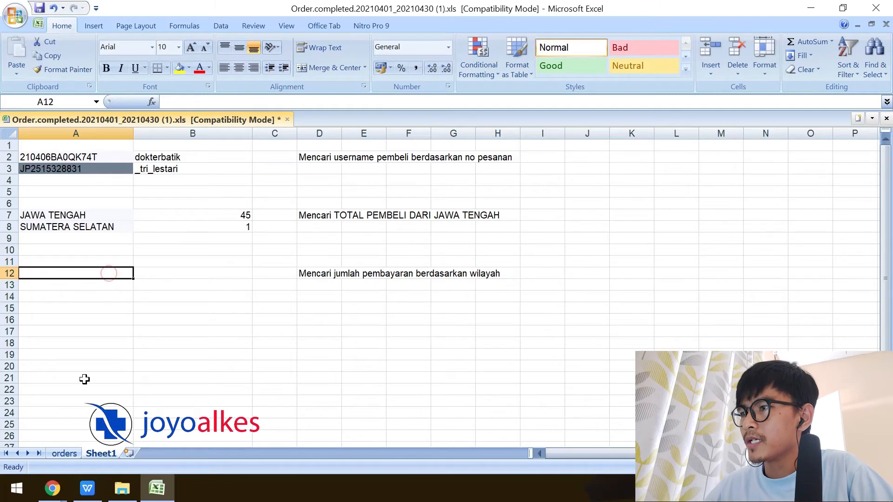
pyautogui.click(66, 225)
pyautogui.click(63, 212)
pyautogui.hotkey('ctrl', 'c')
pyautogui.click(78, 273)
pyautogui.hotkey('ctrl', 'v')
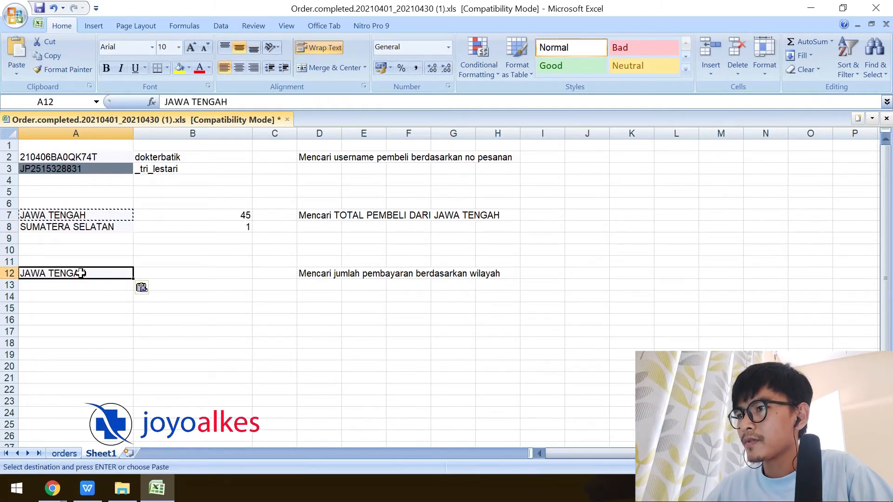
pyautogui.click(164, 275)
# Start a SUMIF in B12 with orders!AQ:AQ as range and Sheet1!A12 as criterion.
pyautogui.write('=')
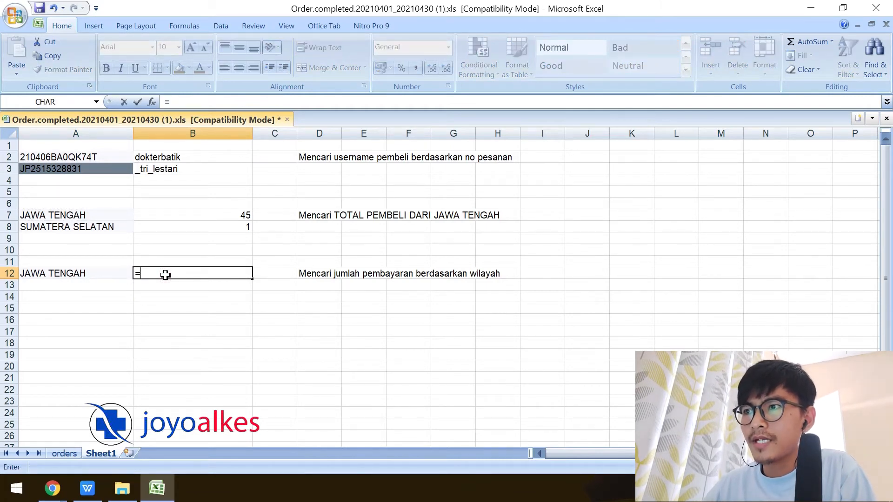
pyautogui.write('sum')
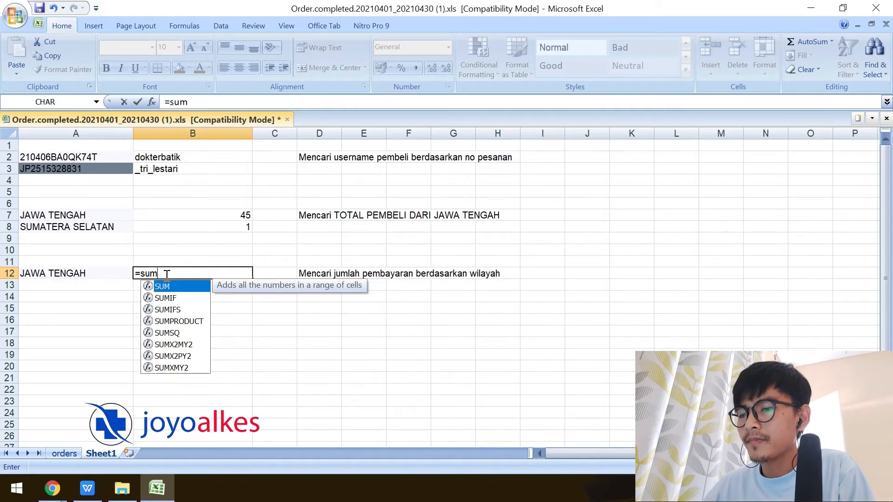
pyautogui.write('if(')
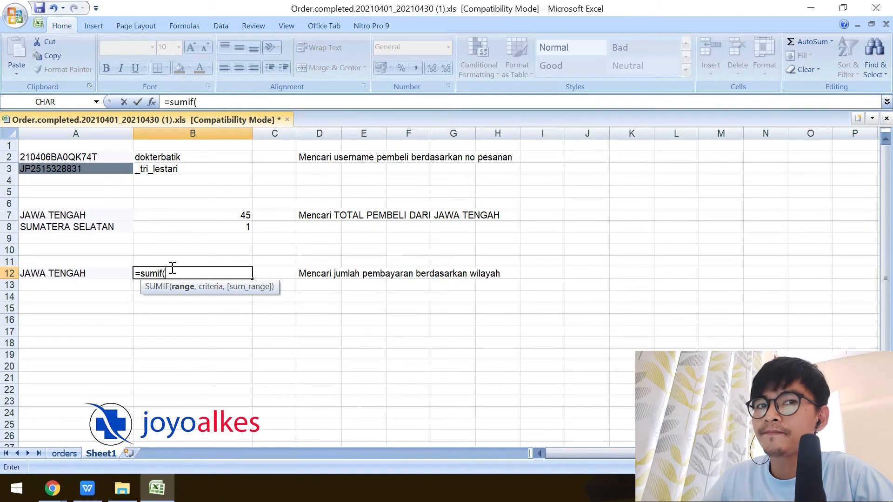
pyautogui.click(176, 270)
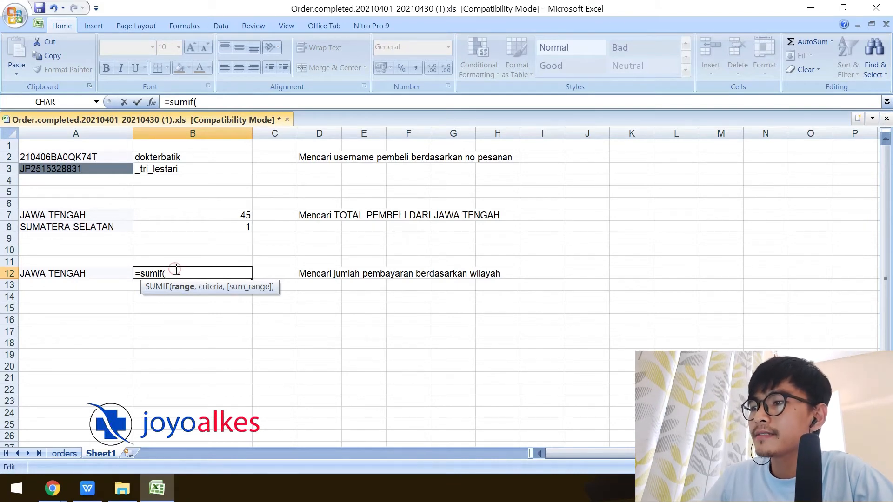
pyautogui.click(64, 453)
pyautogui.click(711, 132)
pyautogui.click(332, 98)
pyautogui.write(',')
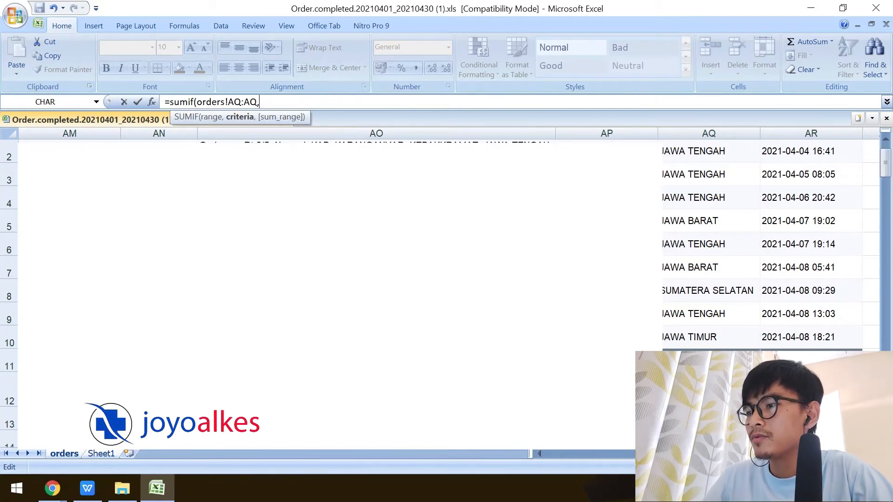
pyautogui.click(239, 115)
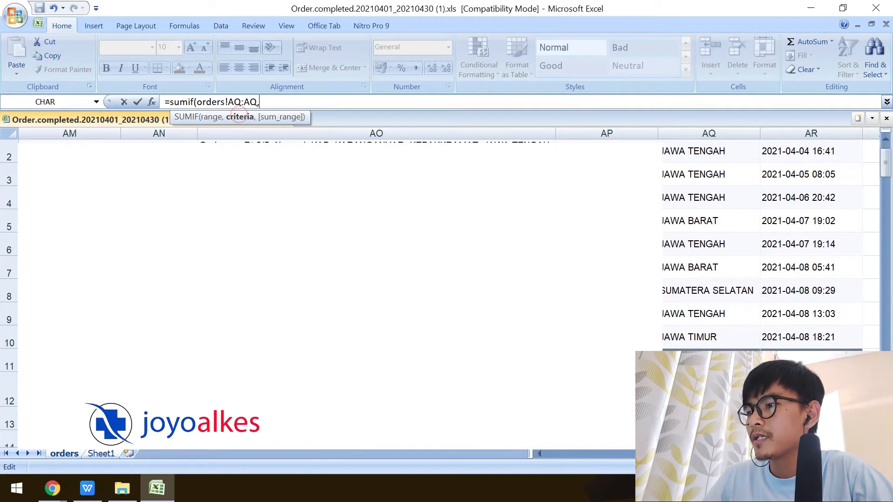
pyautogui.click(105, 453)
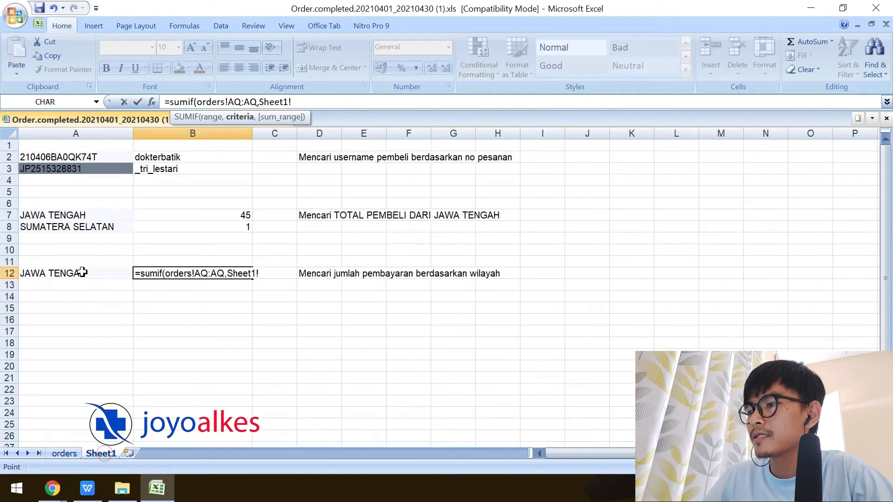
pyautogui.click(81, 273)
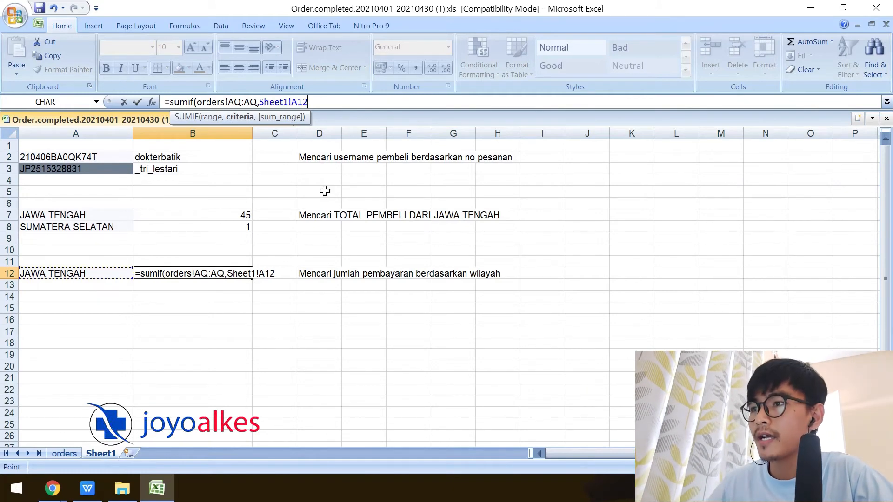
pyautogui.write(',')
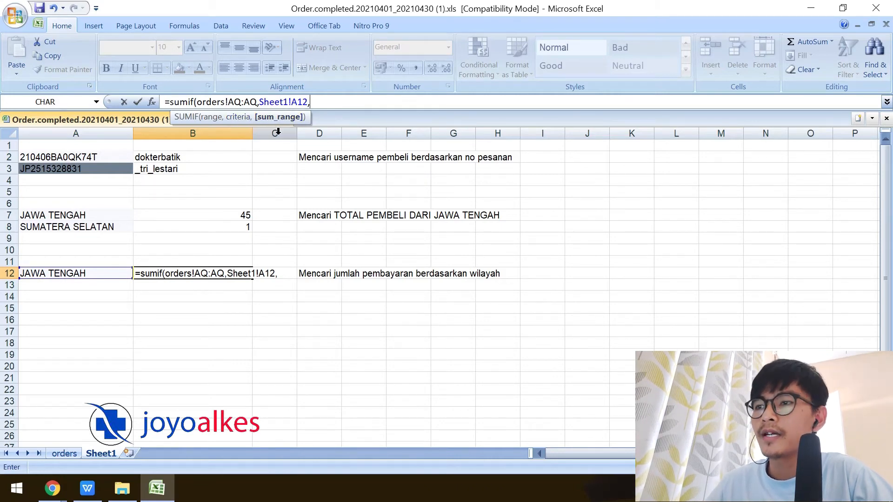
# Finish the SUMIF with orders!AH:AH as sum range, giving 0 for JAWA TENGAH.
pyautogui.click(65, 453)
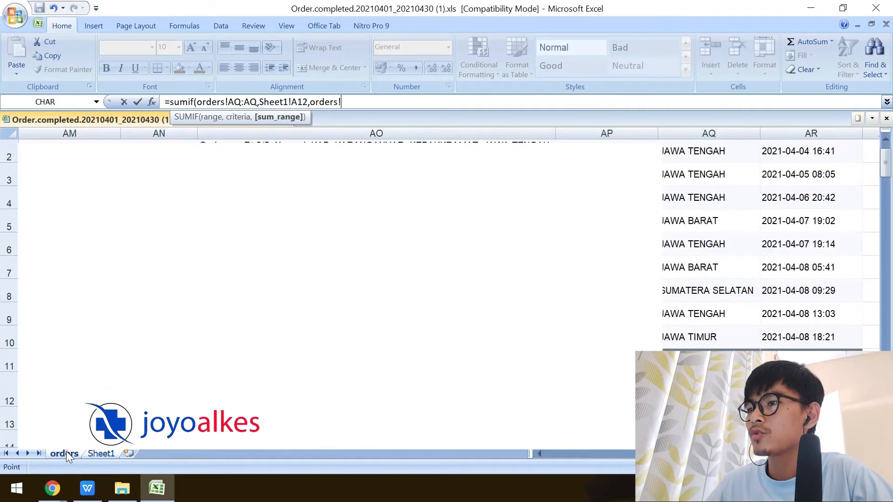
pyautogui.moveTo(809, 454); pyautogui.dragTo(752, 454)
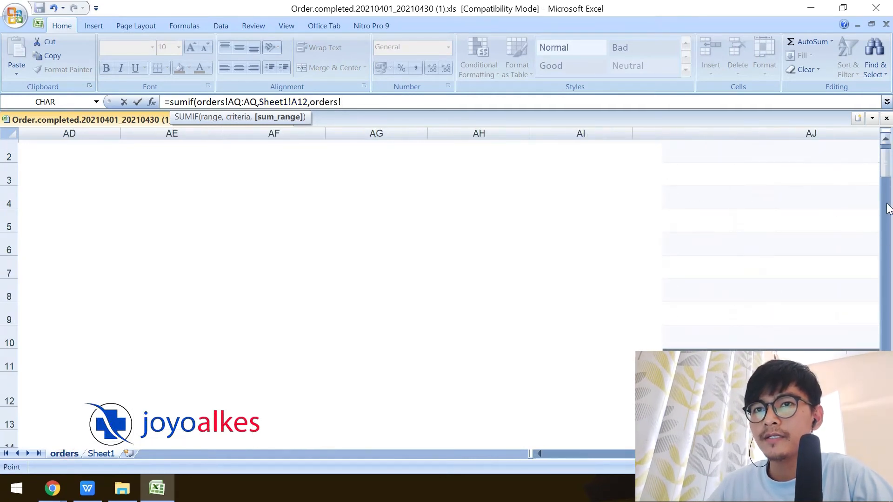
pyautogui.moveTo(886, 174); pyautogui.dragTo(885, 163)
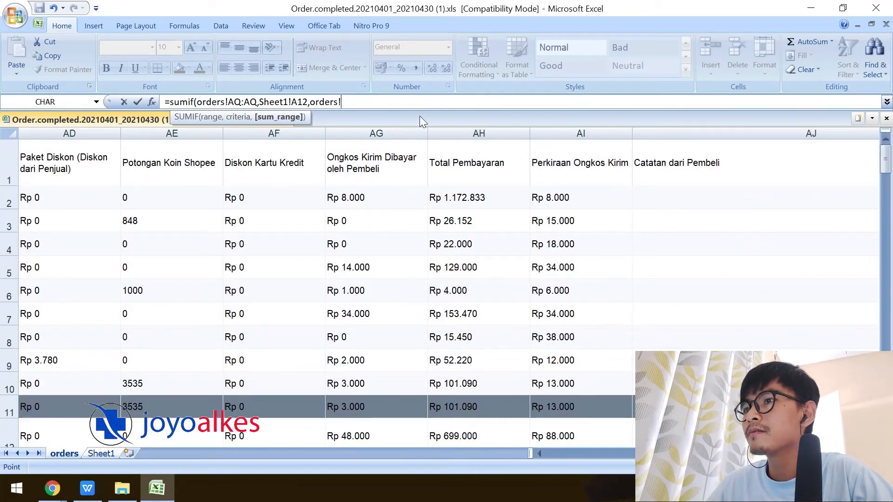
pyautogui.click(475, 133)
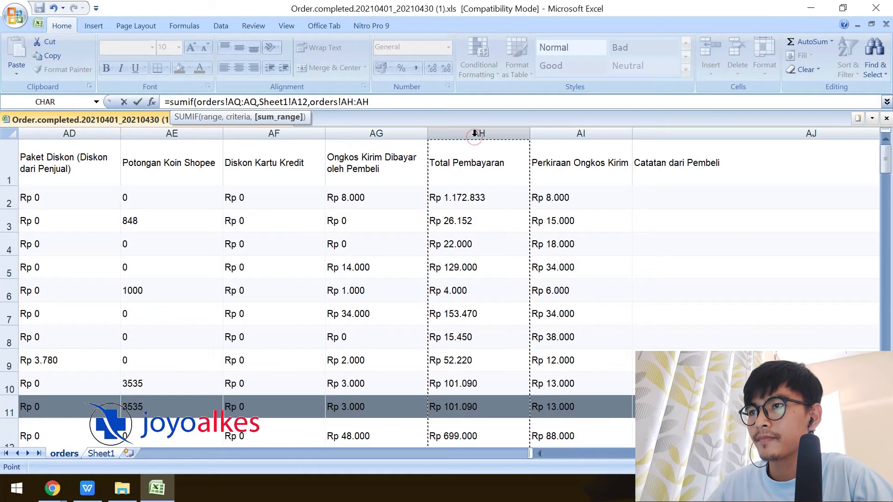
pyautogui.write(')')
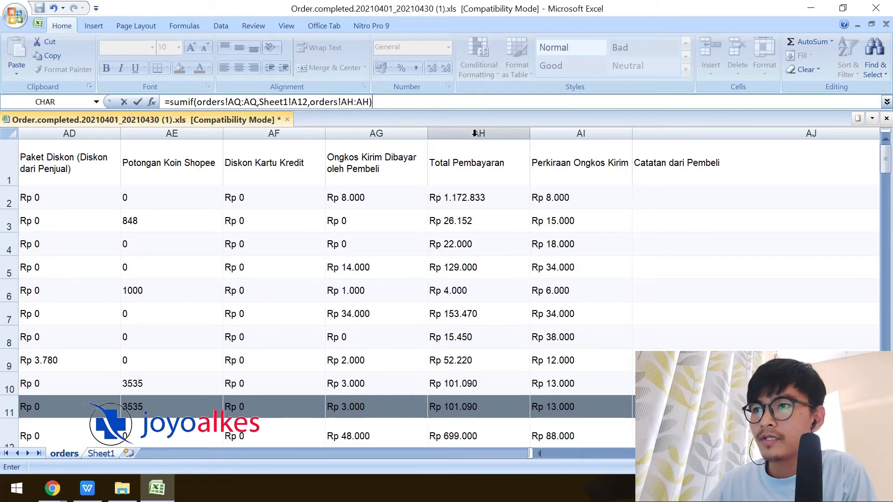
pyautogui.press('Return')
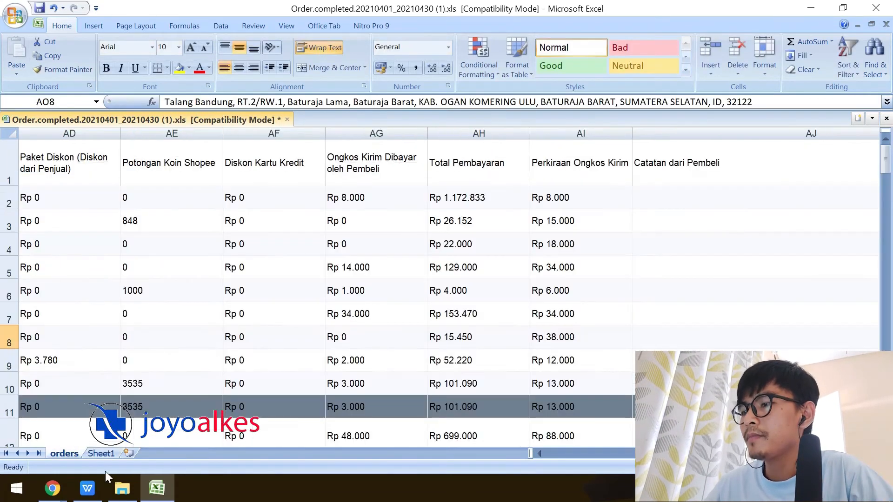
pyautogui.click(100, 456)
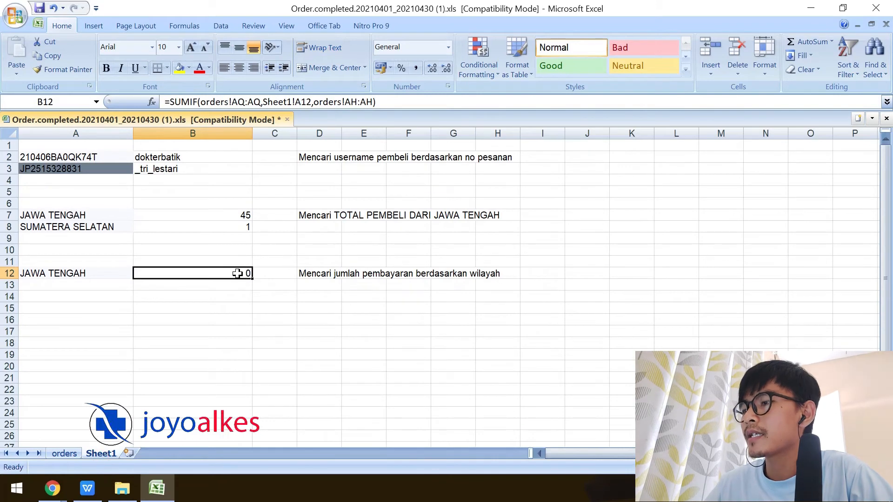
# Inspect the Total Pembayaran values in orders column AH and select the whole column.
pyautogui.click(64, 453)
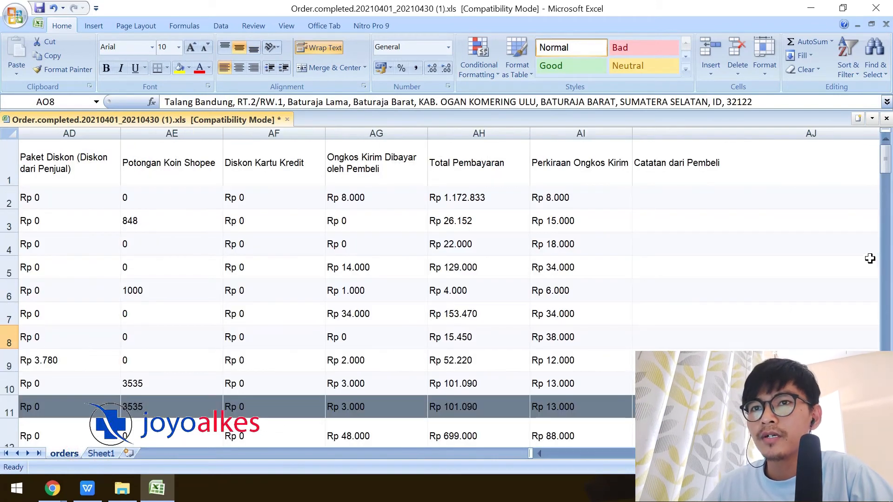
pyautogui.click(885, 159)
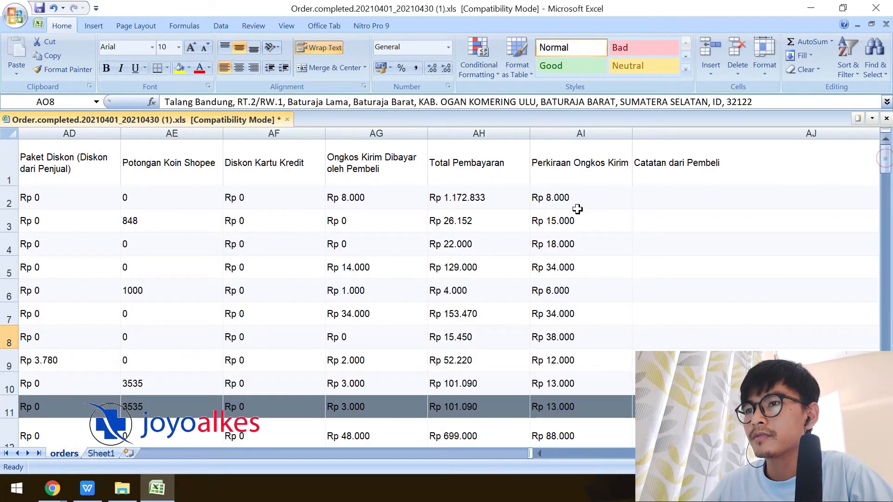
pyautogui.click(478, 200)
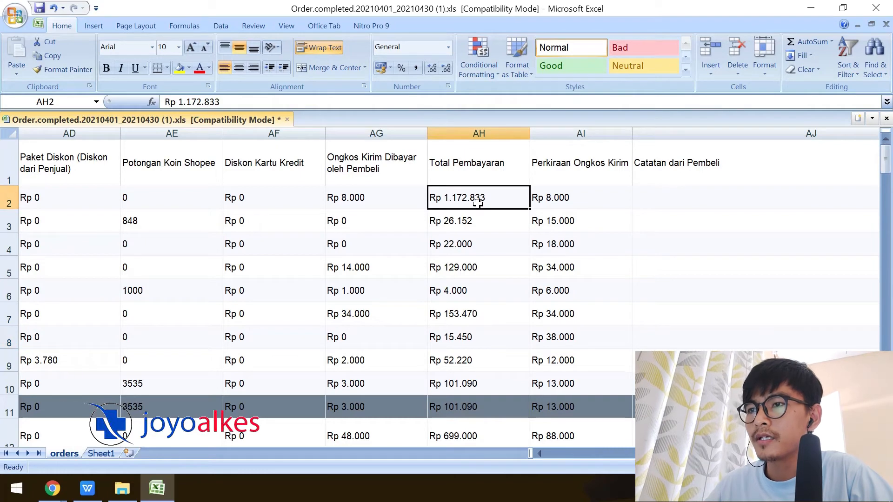
pyautogui.click(488, 141)
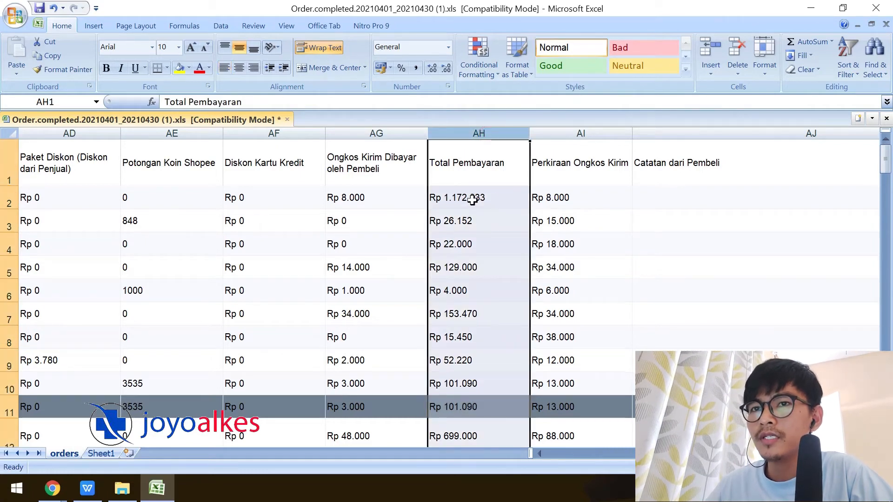
pyautogui.moveTo(884, 163)
pyautogui.mouseDown()
pyautogui.moveTo(885, 309)
pyautogui.moveTo(885, 158)
pyautogui.mouseUp()
pyautogui.click(481, 193)
pyautogui.click(483, 138)
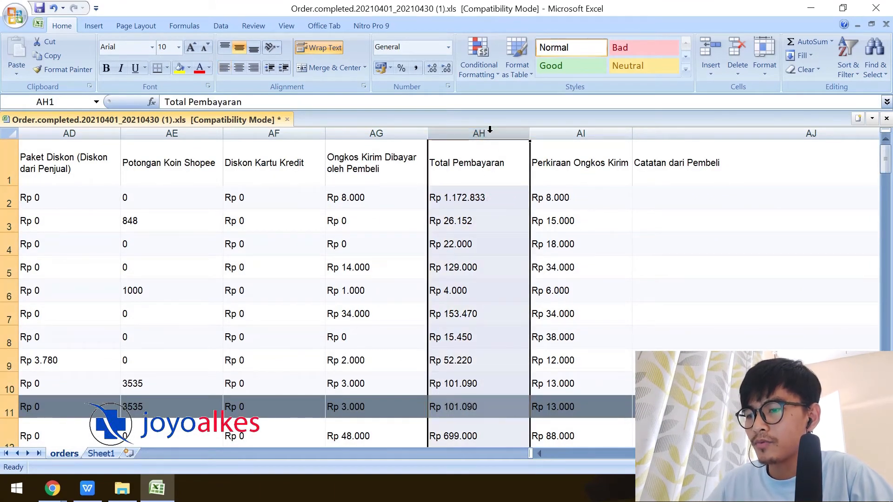
pyautogui.hotkey('ctrl', 'f')
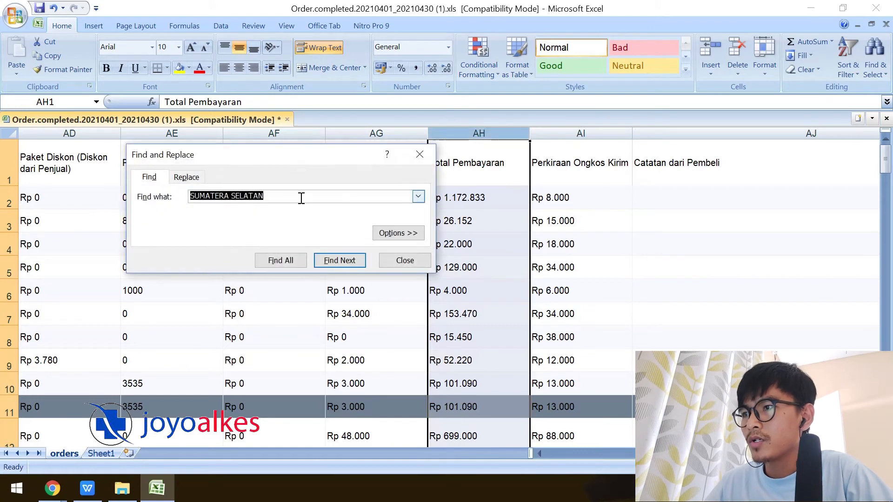
# Remove every thousands-separator dot from the Total Pembayaran column (83 replacements).
pyautogui.click(185, 177)
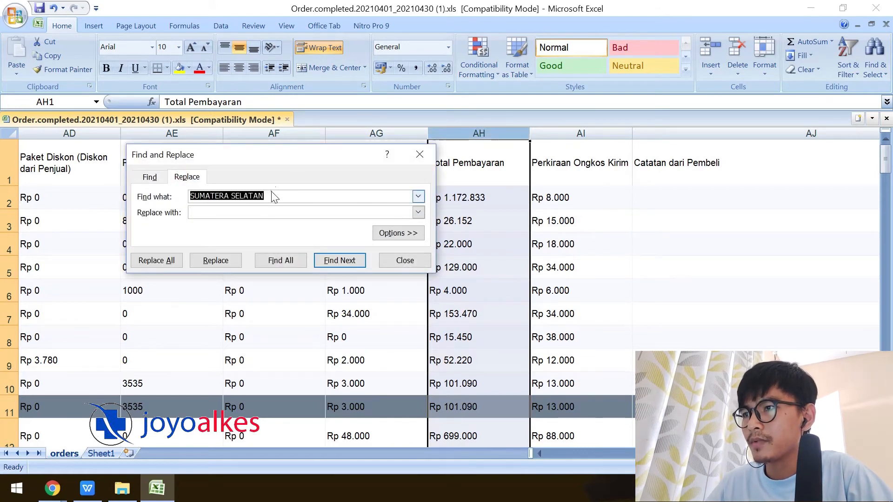
pyautogui.write('.')
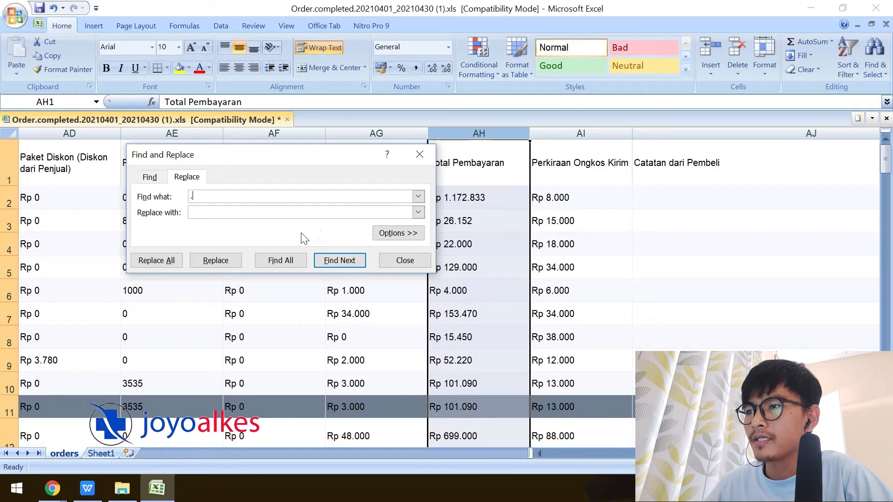
pyautogui.click(196, 212)
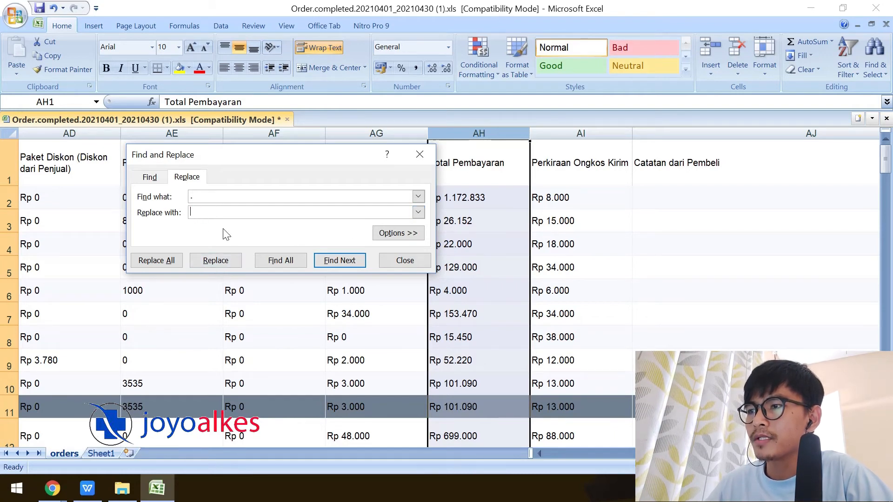
pyautogui.click(165, 263)
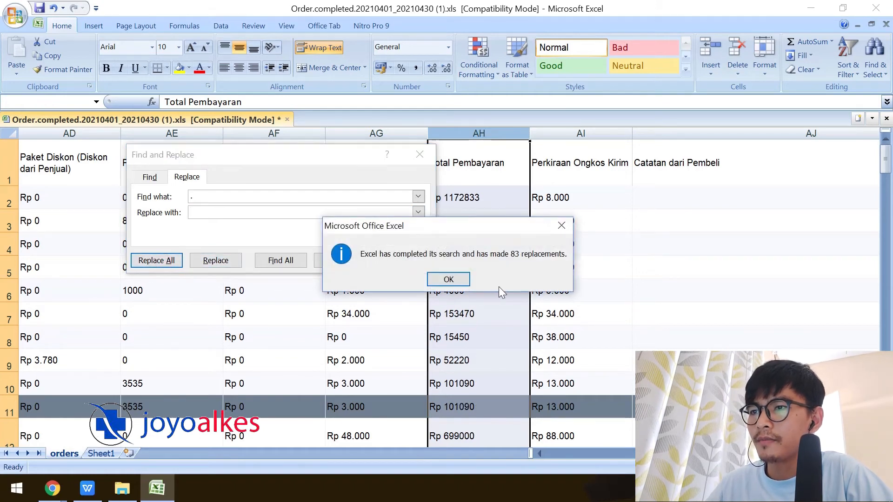
pyautogui.click(455, 282)
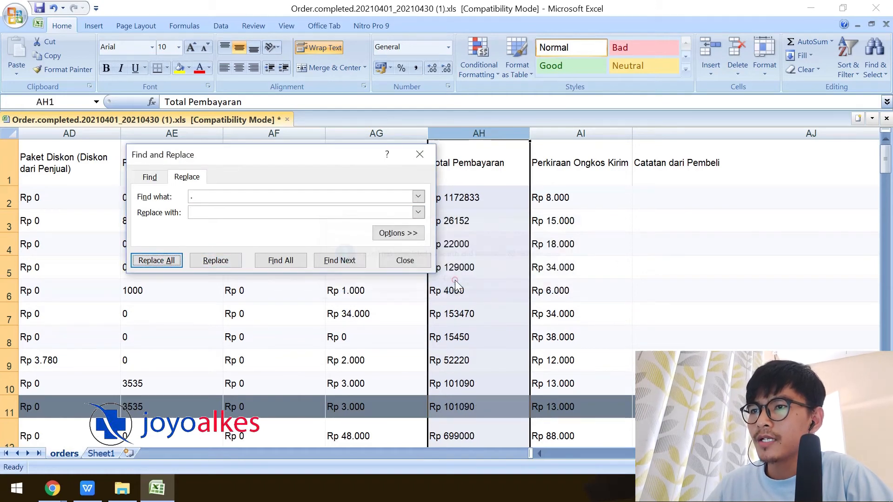
# Remove the Rp prefix from the payments so Sheet1's B12 shows 5773547.
pyautogui.click(215, 197)
pyautogui.moveTo(296, 154); pyautogui.dragTo(235, 150)
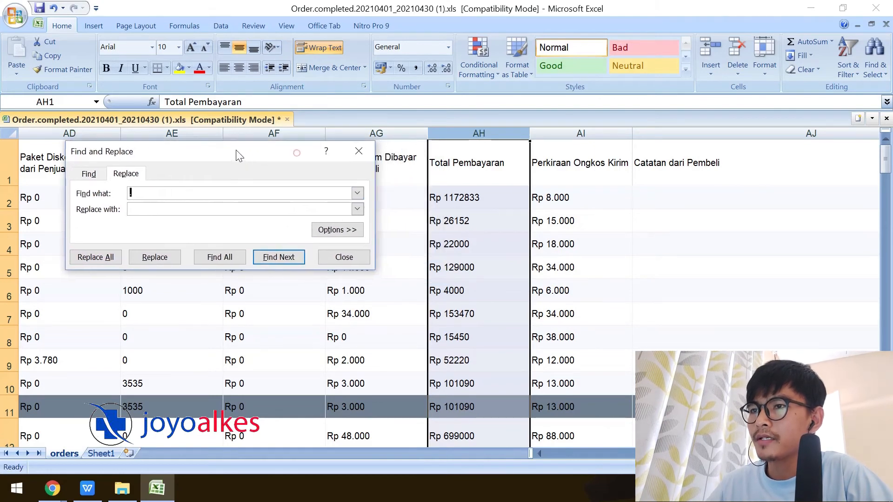
pyautogui.write('Rp')
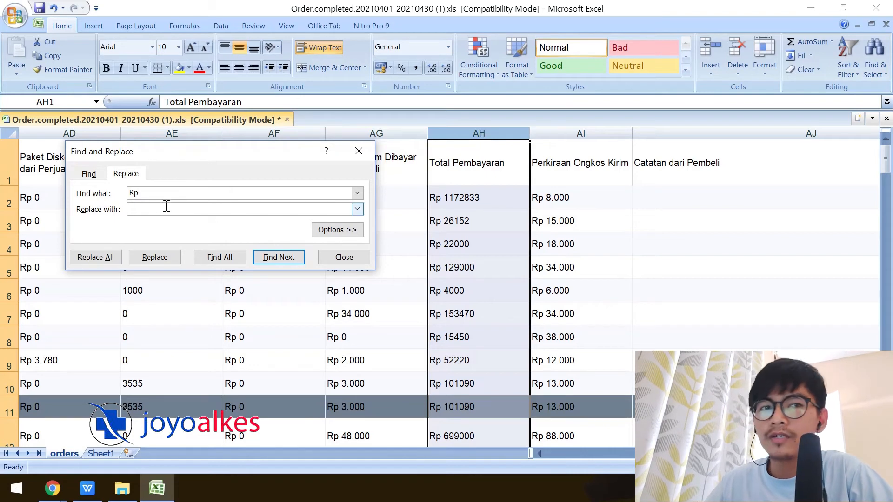
pyautogui.click(96, 258)
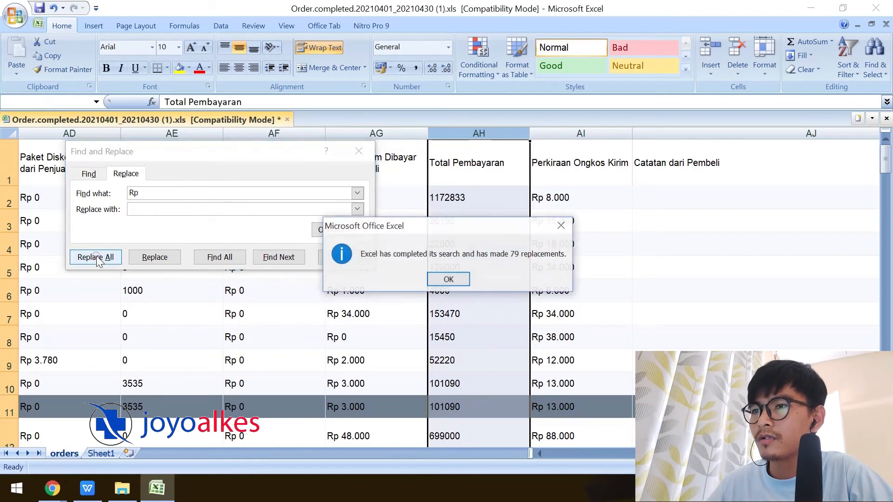
pyautogui.click(463, 277)
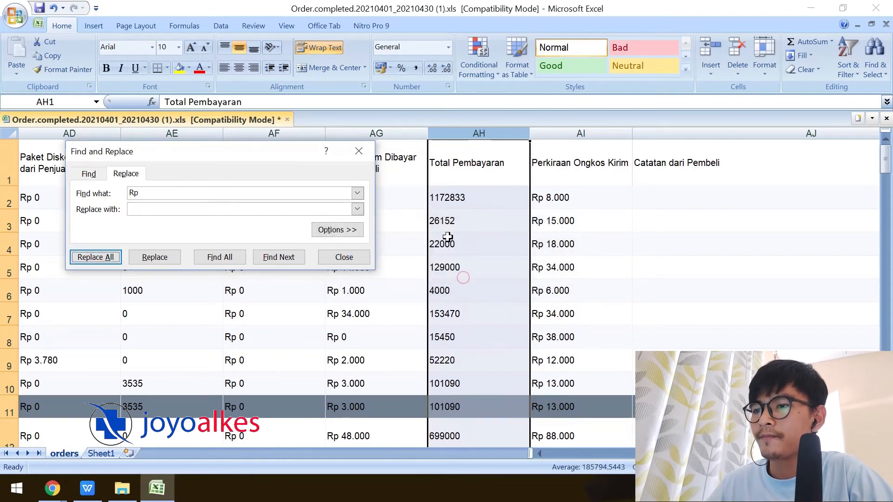
pyautogui.click(357, 148)
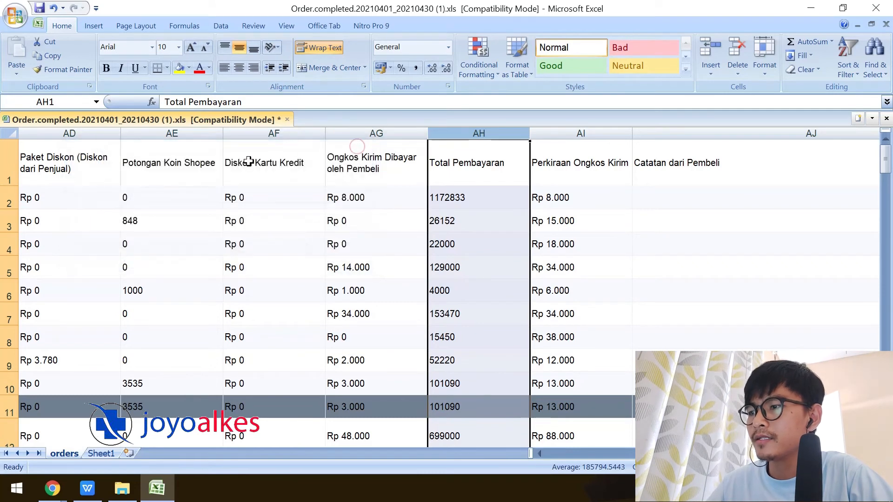
pyautogui.click(102, 454)
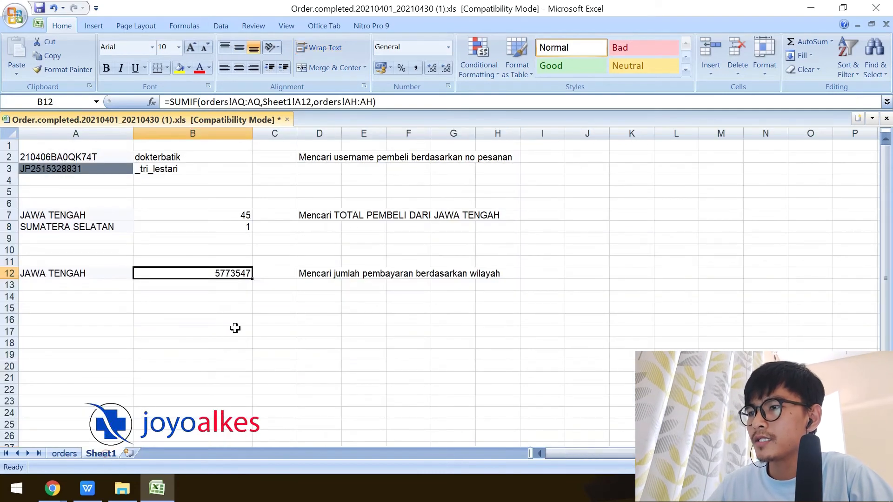
# Give B12 the Accounting format with IDR symbol and 0 decimals, showing IDR 5,773,547.
pyautogui.click(232, 284)
pyautogui.click(232, 275)
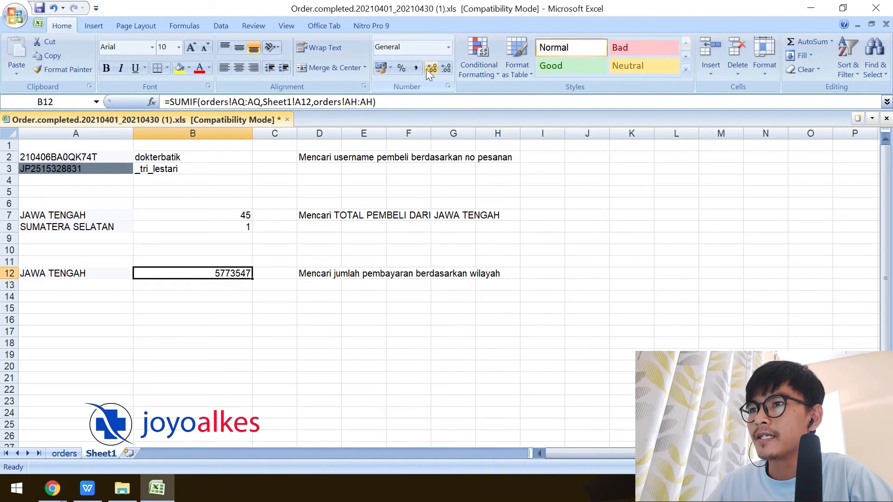
pyautogui.click(389, 67)
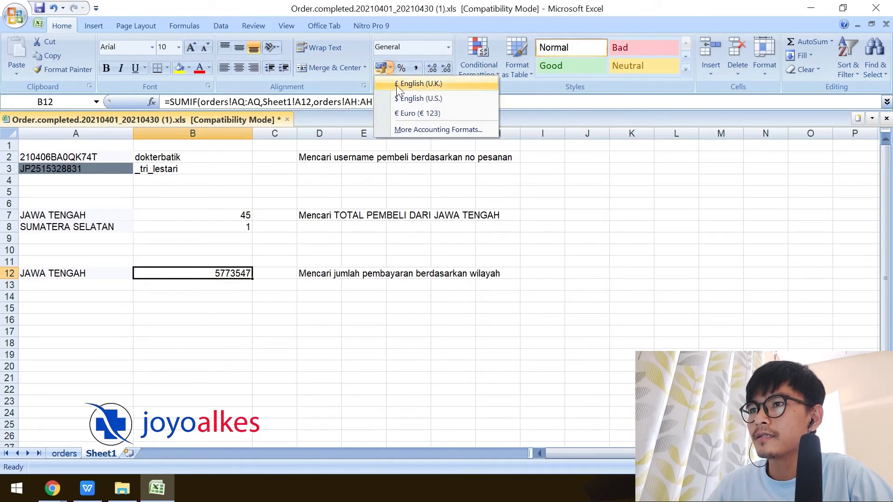
pyautogui.click(419, 124)
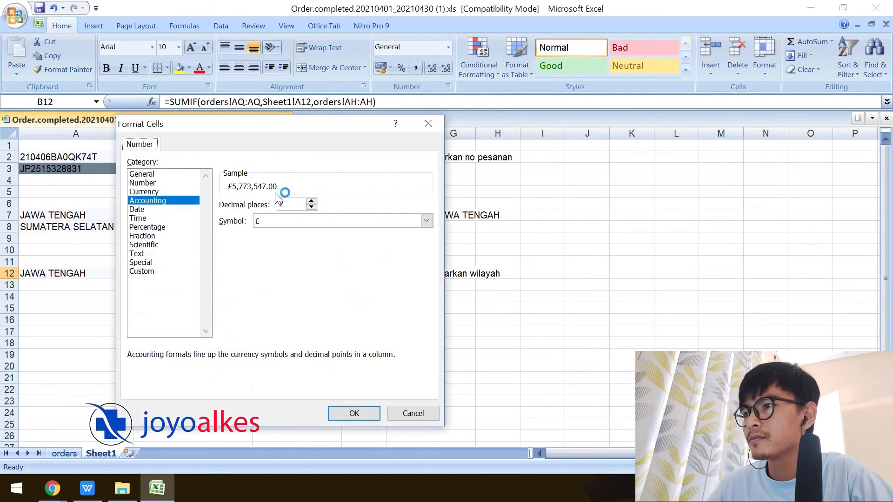
pyautogui.click(292, 219)
pyautogui.moveTo(425, 243)
pyautogui.mouseDown()
pyautogui.moveTo(425, 258)
pyautogui.moveTo(423, 251)
pyautogui.mouseUp()
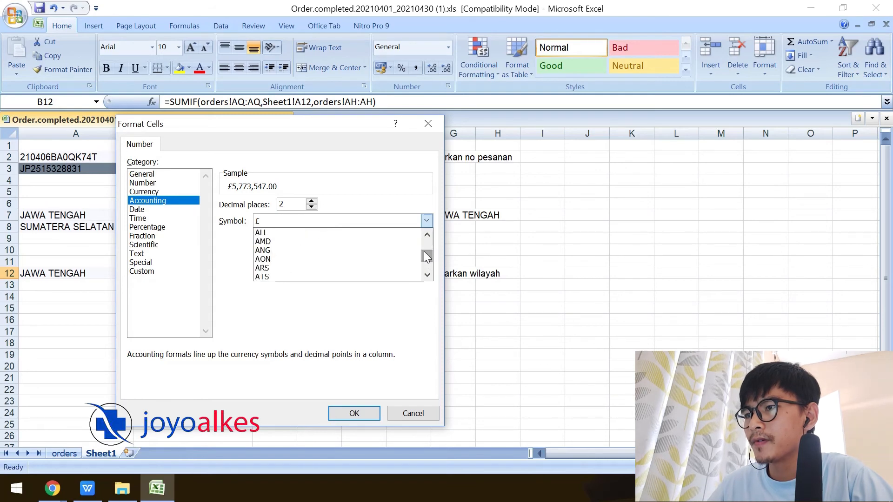
pyautogui.click(325, 250)
pyautogui.click(308, 221)
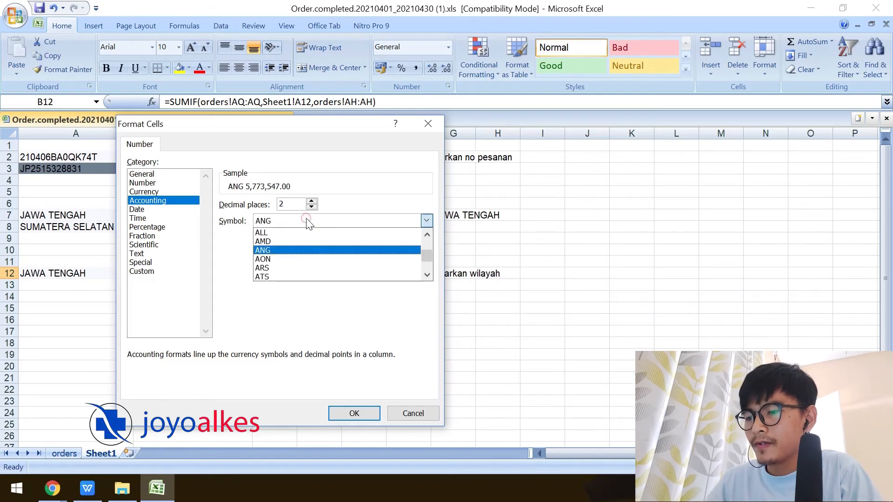
pyautogui.press('i')
pyautogui.click(281, 276)
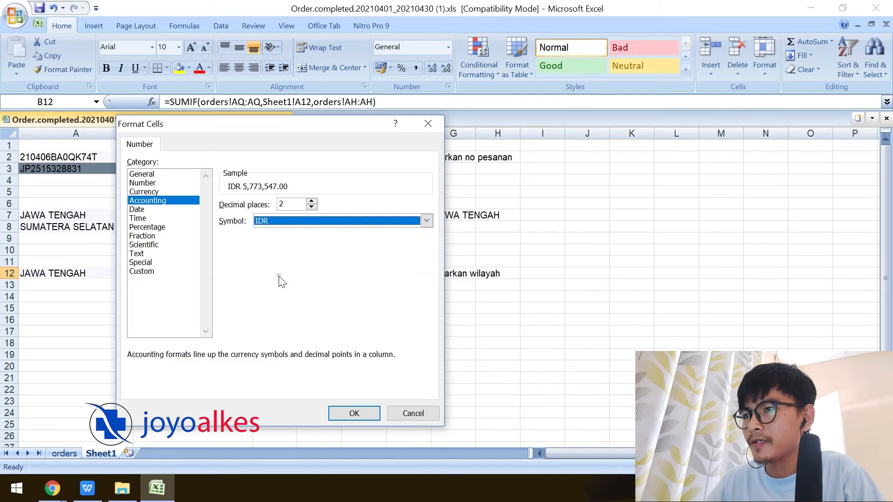
pyautogui.click(312, 208)
pyautogui.click(311, 208)
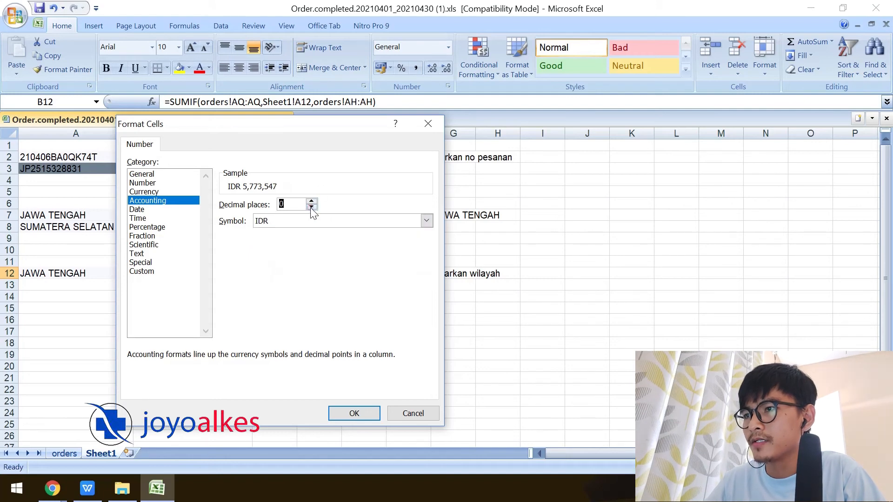
pyautogui.click(353, 411)
pyautogui.click(259, 308)
pyautogui.click(222, 274)
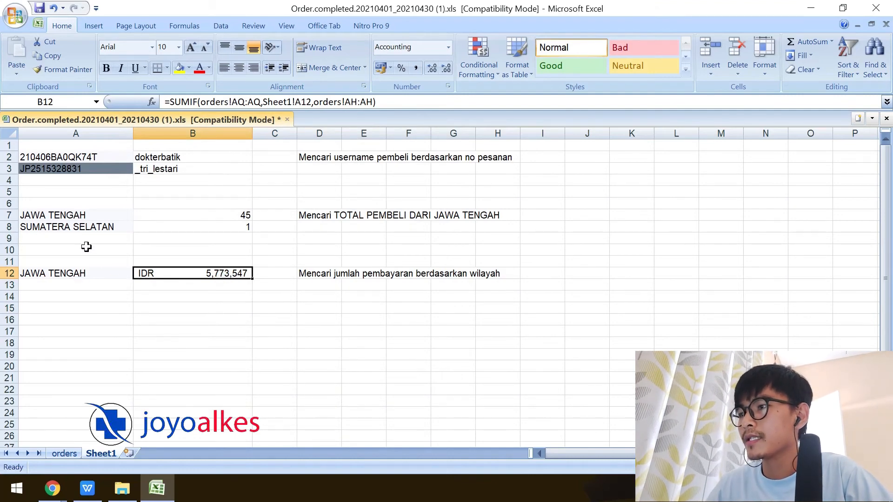
pyautogui.click(94, 232)
# Copy SUMATERA SELATAN into A13 and fill the SUMIF down to B13 (IDR 15,450).
pyautogui.hotkey('ctrl', 'c')
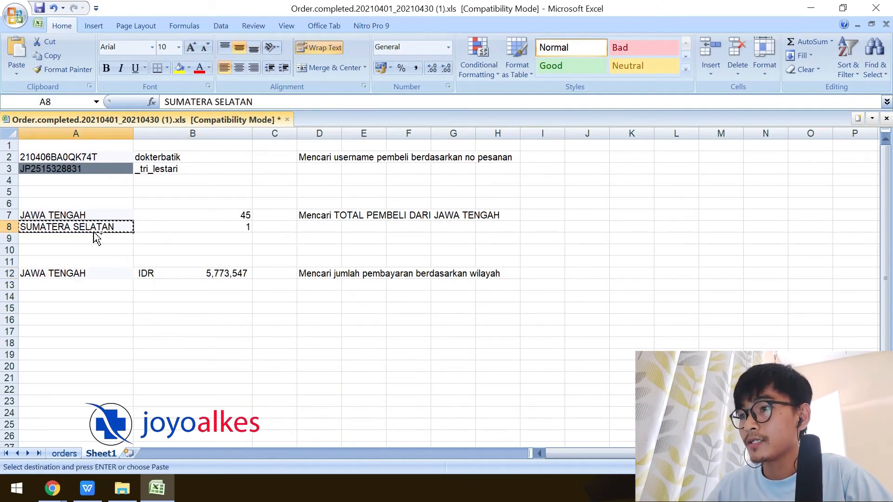
pyautogui.click(79, 284)
pyautogui.hotkey('ctrl', 'v')
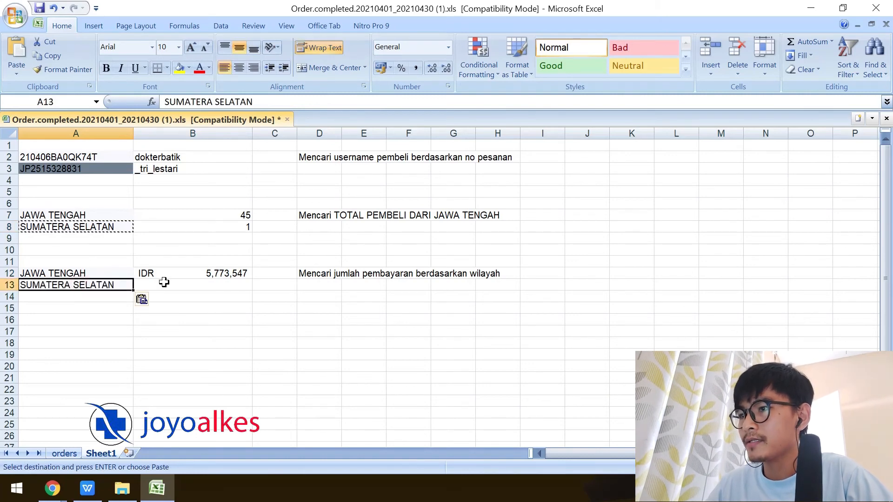
pyautogui.click(240, 275)
pyautogui.moveTo(251, 280); pyautogui.dragTo(251, 289)
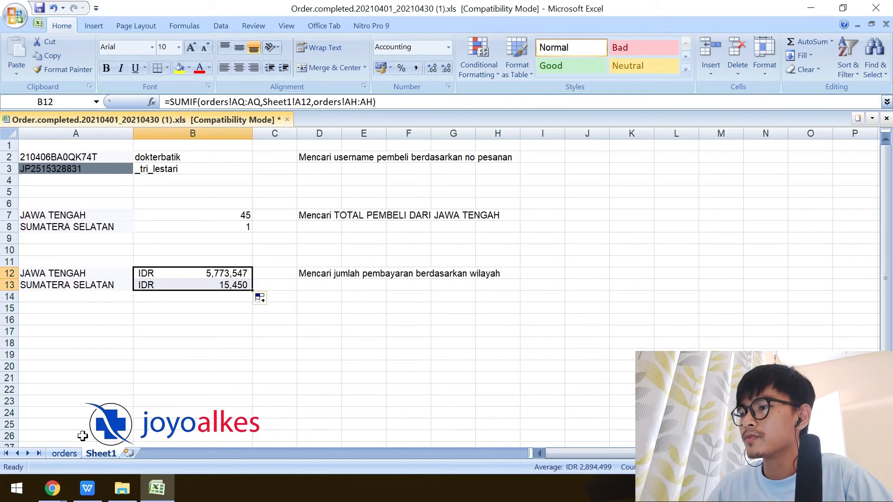
# Check the Total Pembayaran values in column AH of the orders sheet.
pyautogui.click(65, 453)
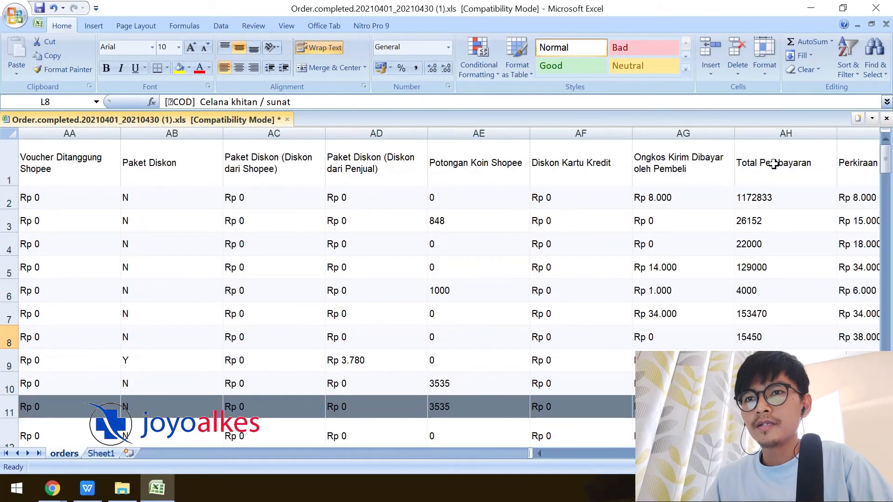
pyautogui.click(773, 163)
pyautogui.press('Down')
pyautogui.press('Down')
pyautogui.press('Down')
pyautogui.press('Down')
pyautogui.press('Down')
pyautogui.press('Down')
pyautogui.press('Down')
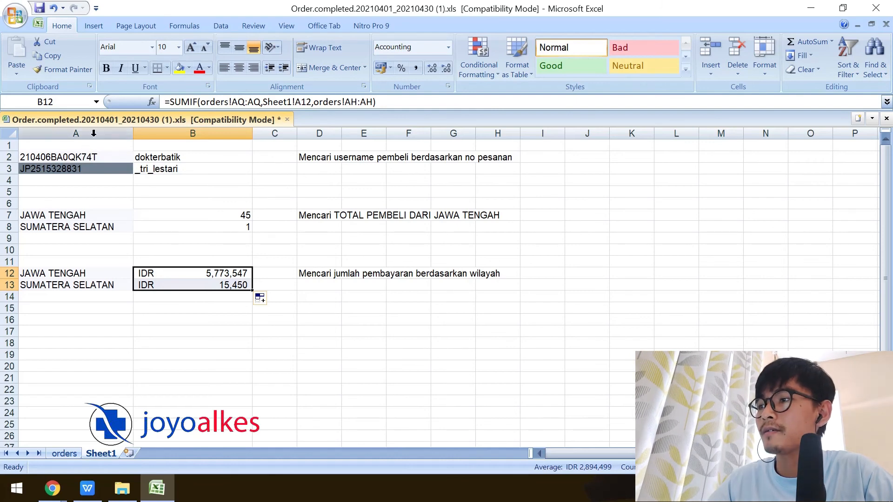
pyautogui.click(98, 163)
pyautogui.click(98, 156)
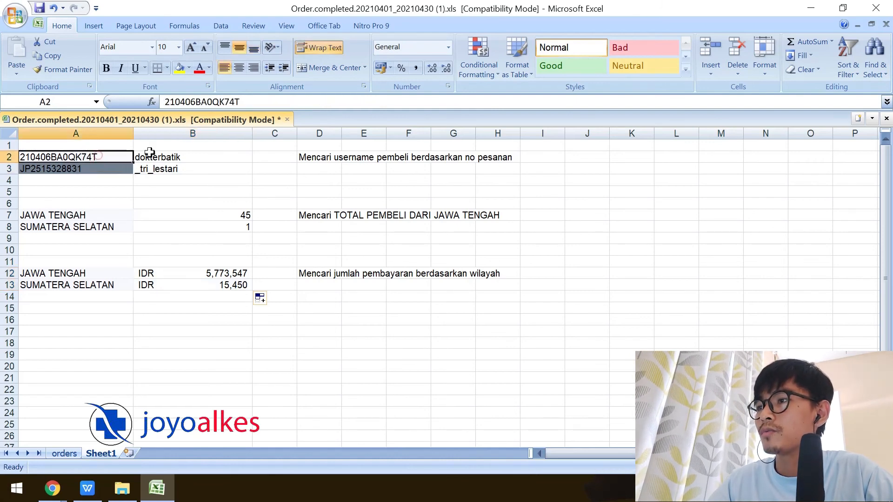
pyautogui.click(154, 155)
pyautogui.click(101, 159)
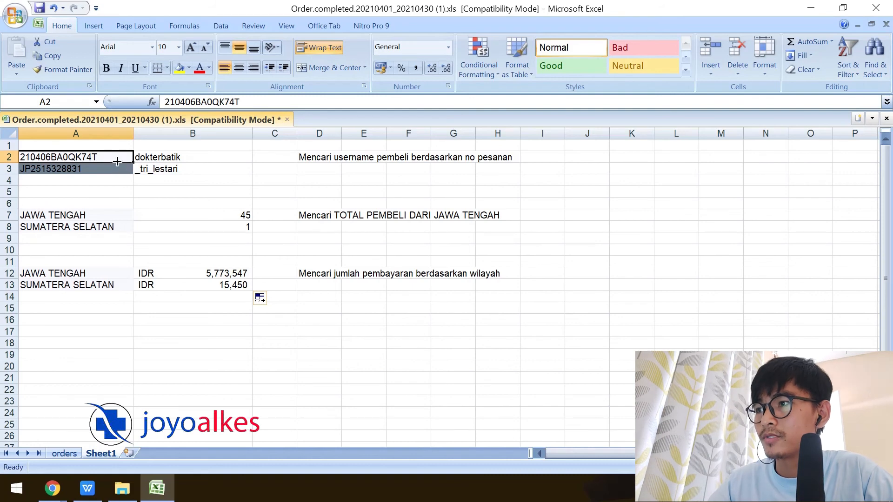
pyautogui.click(87, 173)
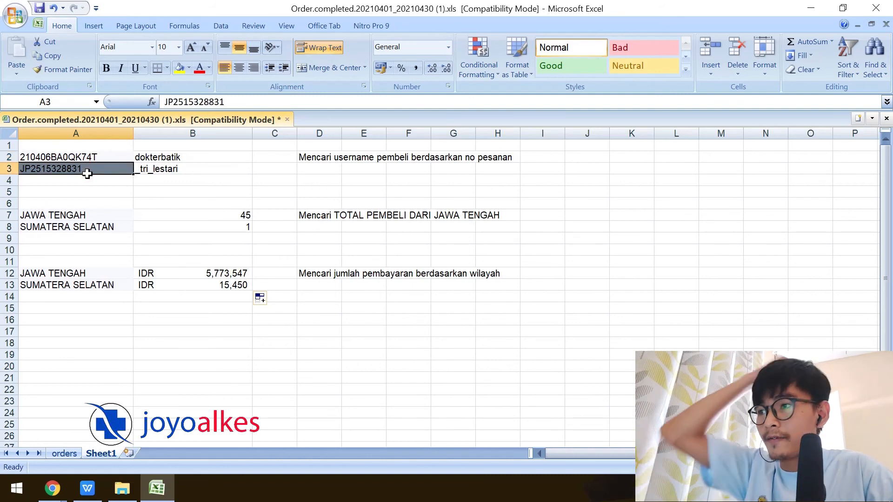
pyautogui.click(101, 215)
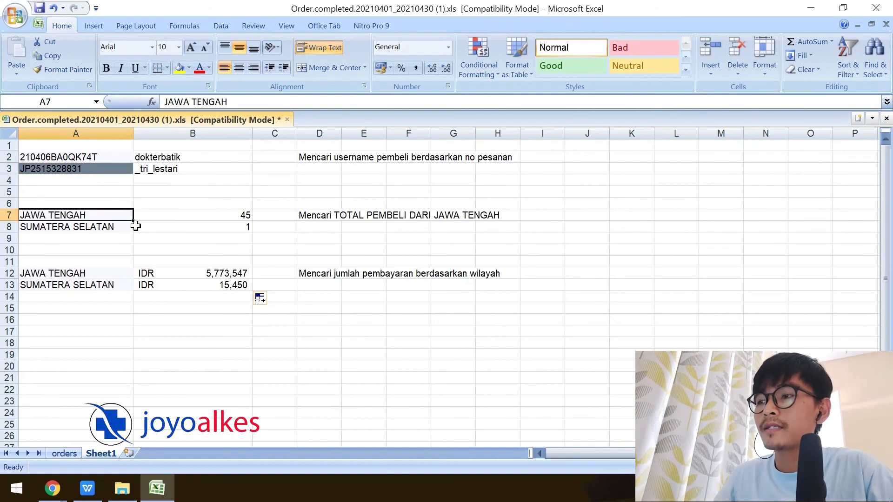
pyautogui.click(191, 216)
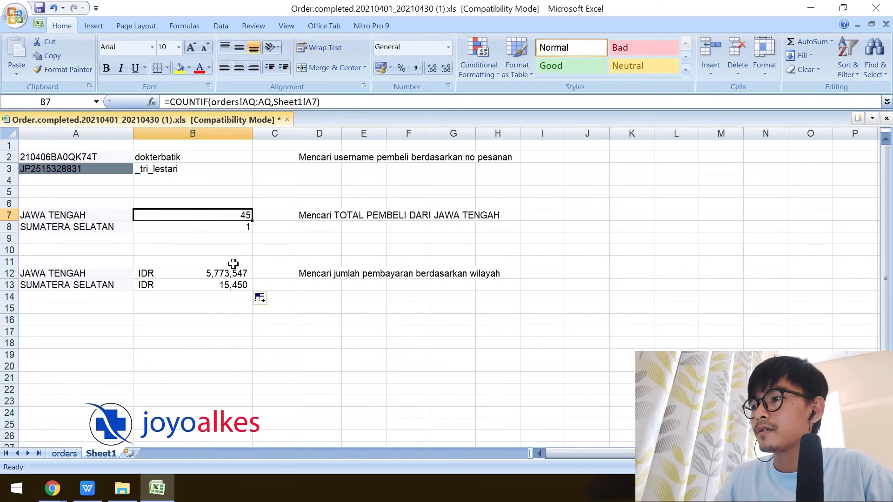
pyautogui.click(69, 276)
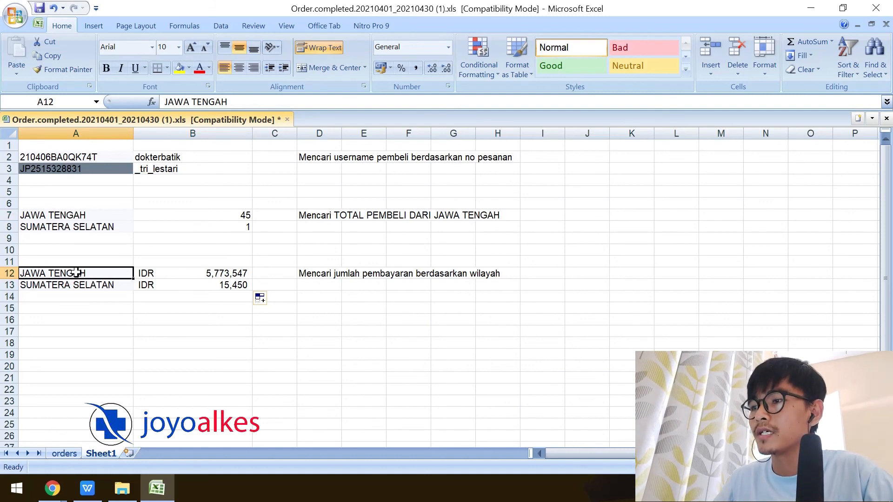
pyautogui.click(199, 273)
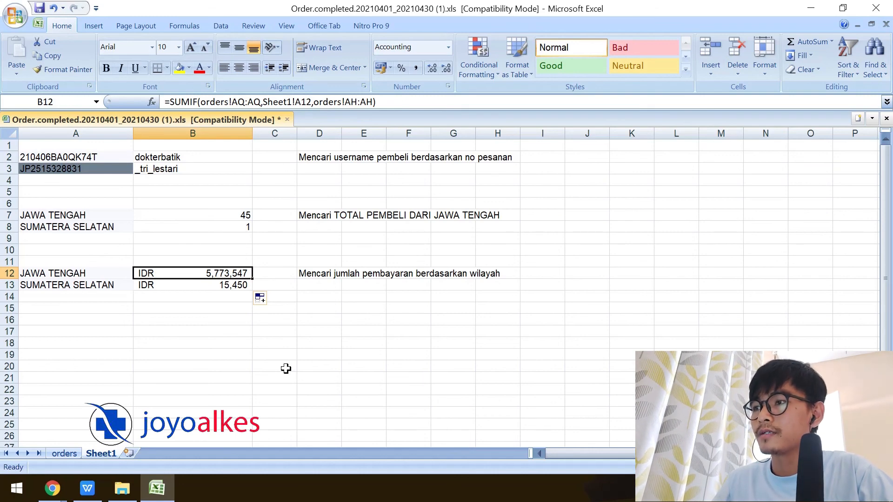
pyautogui.click(202, 157)
pyautogui.click(202, 157)
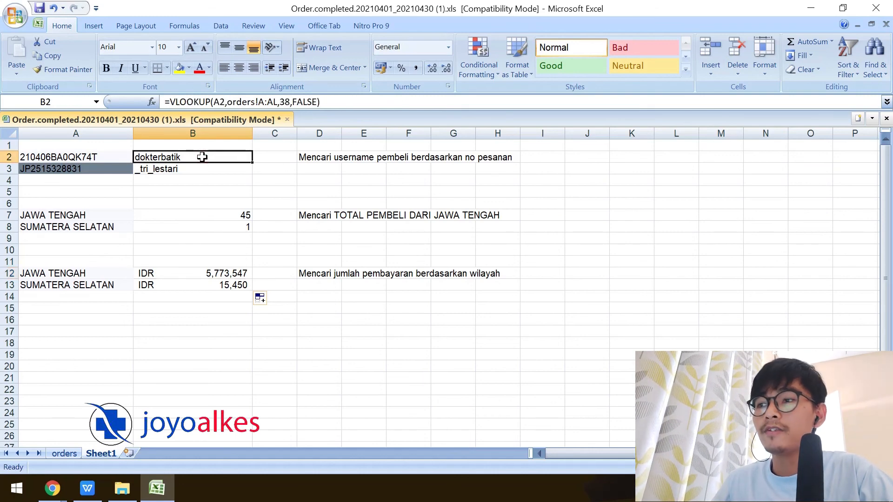
pyautogui.click(225, 216)
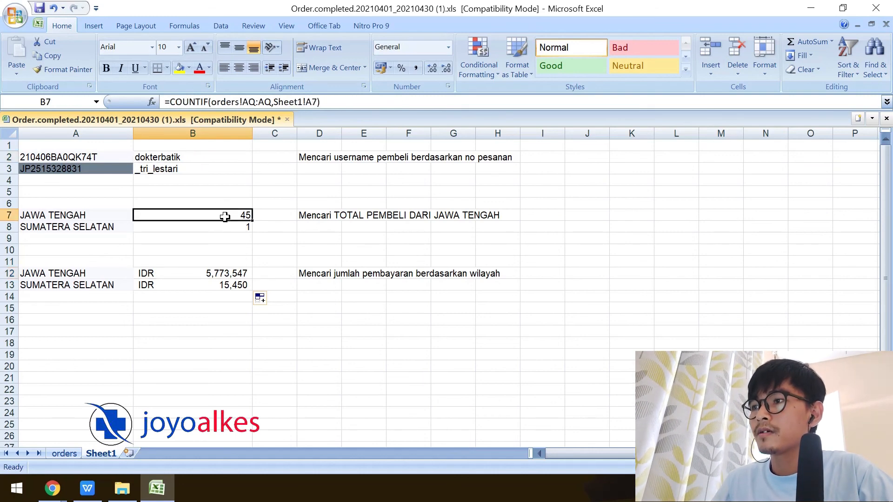
pyautogui.click(230, 273)
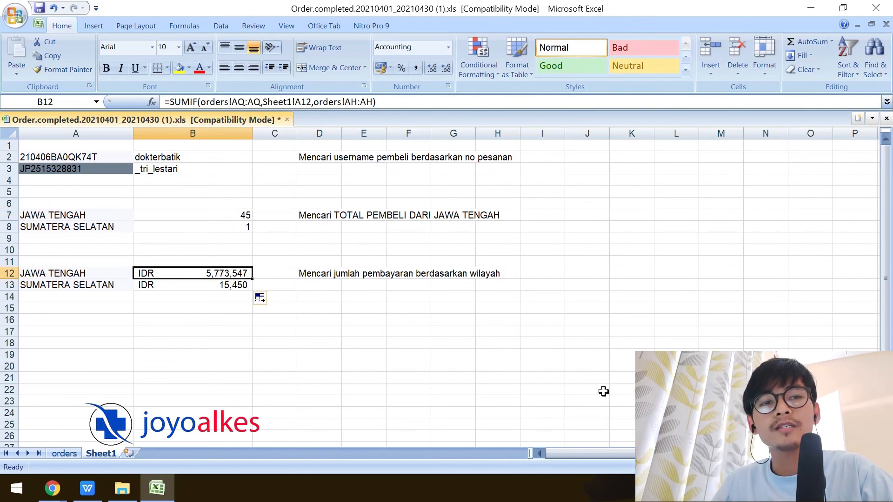